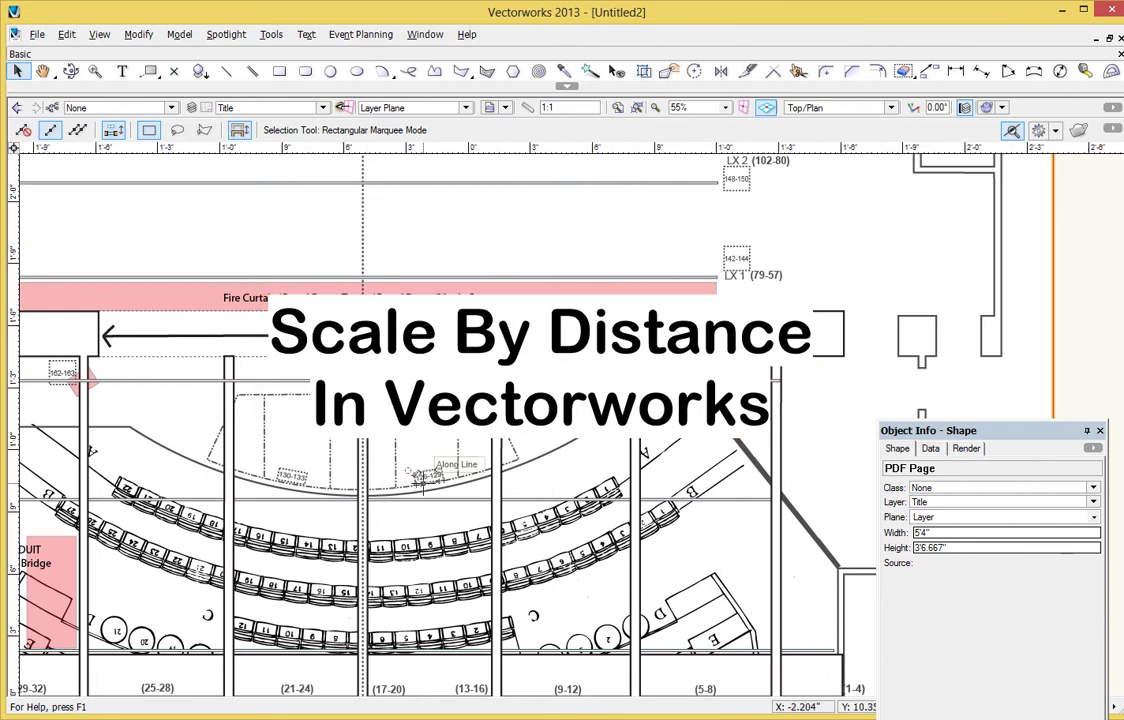
# Zoom and pan across the earlier theatre plan to inspect it.
pyautogui.scroll(-2, 421, 479)
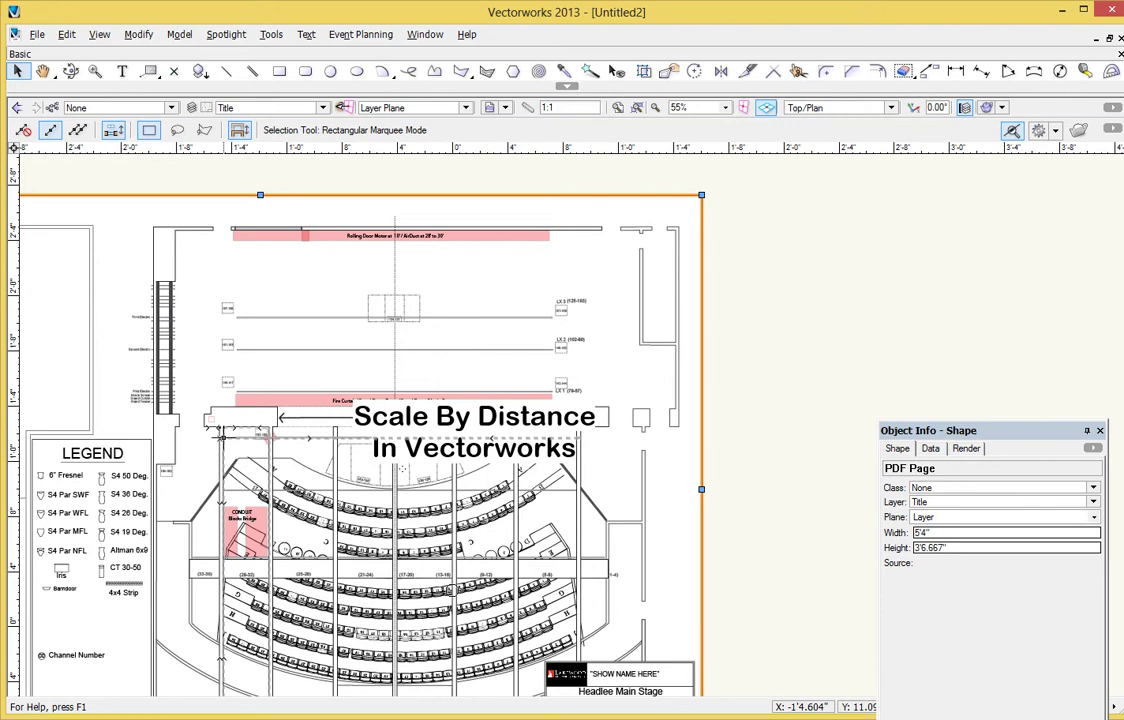
pyautogui.scroll(2, 450, 525)
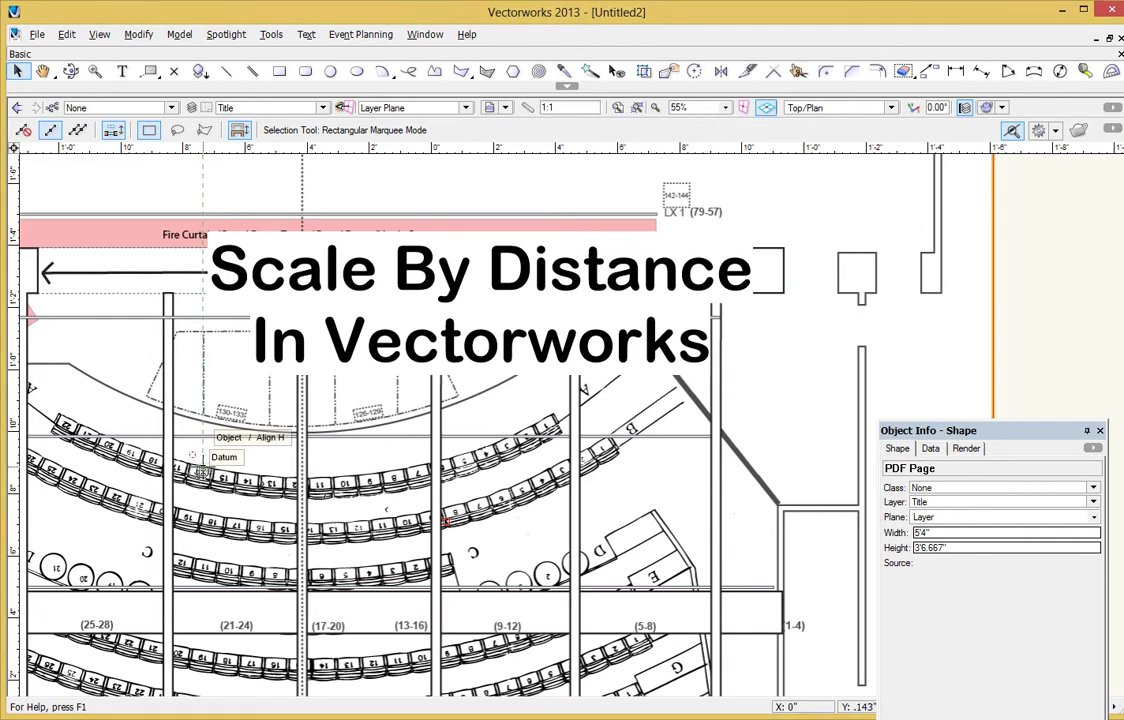
pyautogui.scroll(-2, 603, 461)
pyautogui.scroll(-3, 430, 420)
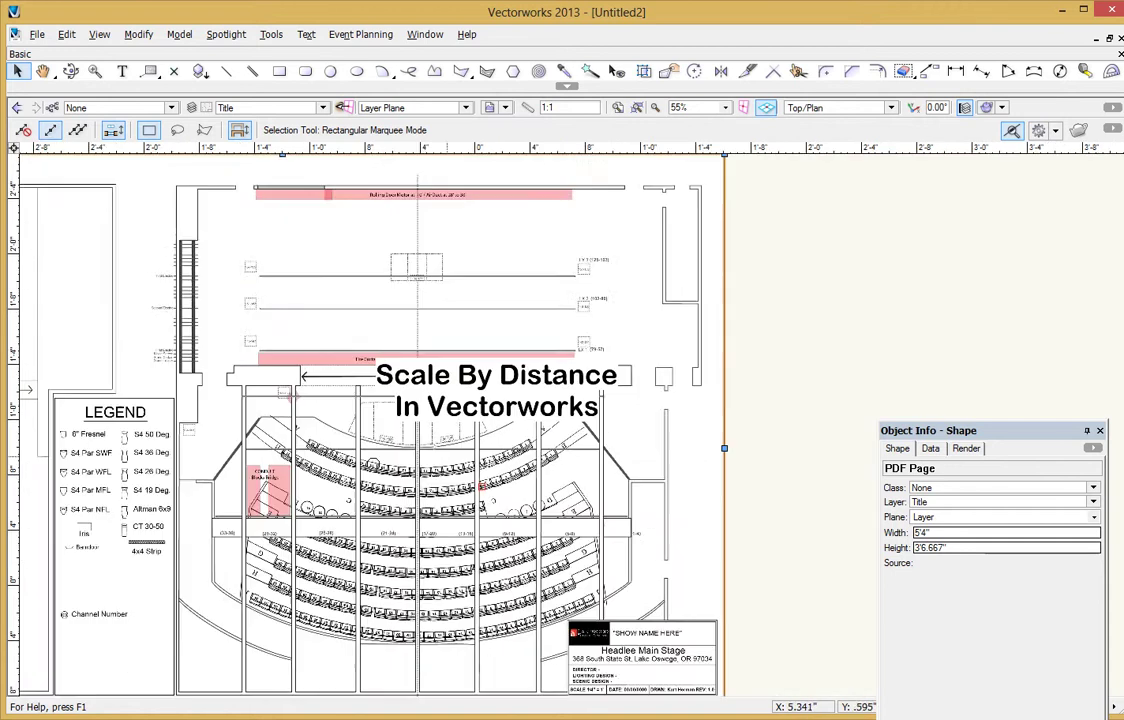
pyautogui.scroll(4, 557, 632)
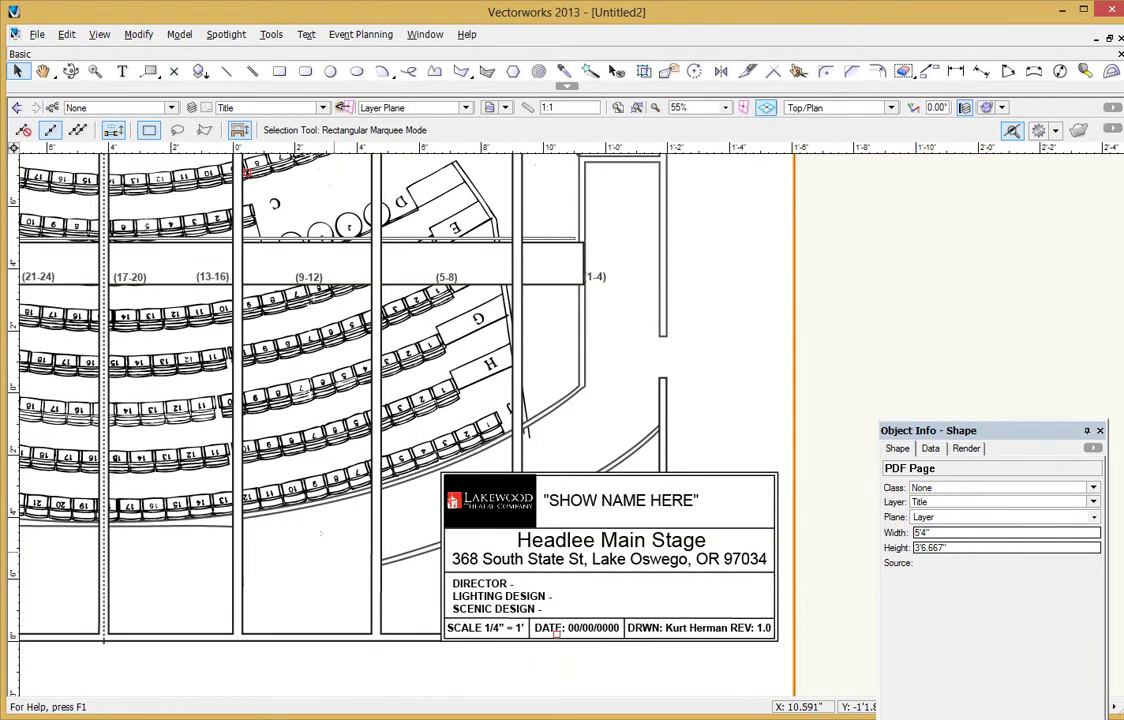
pyautogui.scroll(-3, 266, 342)
pyautogui.moveTo(266, 342); pyautogui.dragTo(397, 519, button='middle')
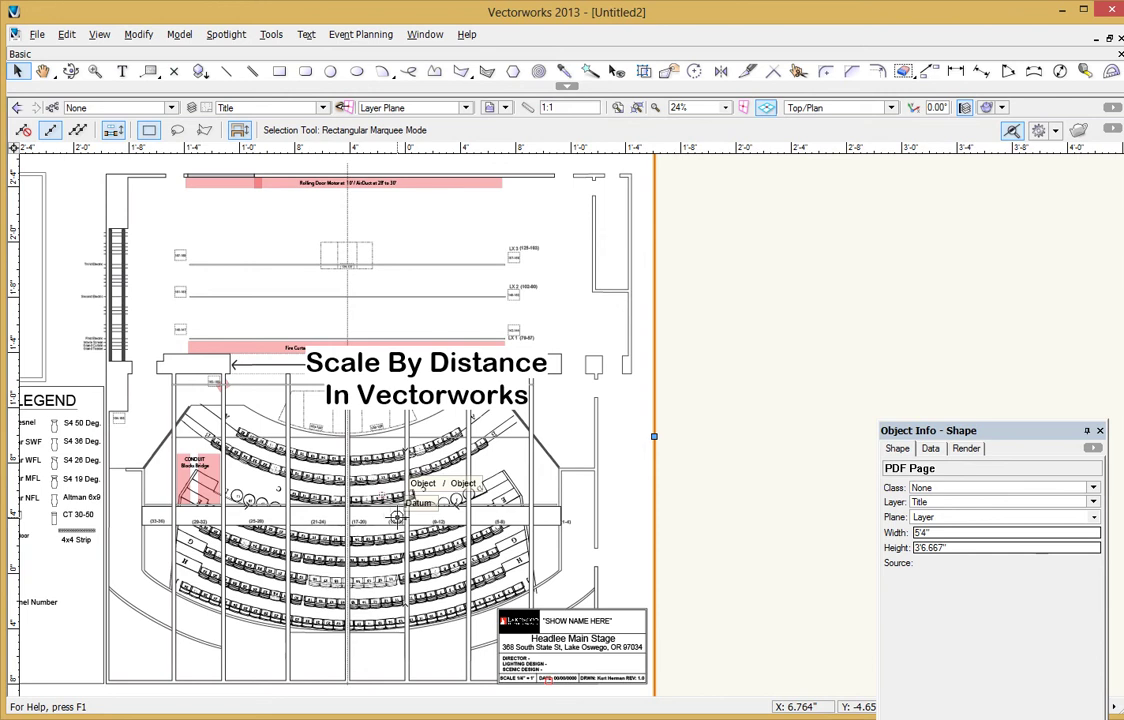
pyautogui.scroll(1, 163, 437)
pyautogui.scroll(-2, 163, 437)
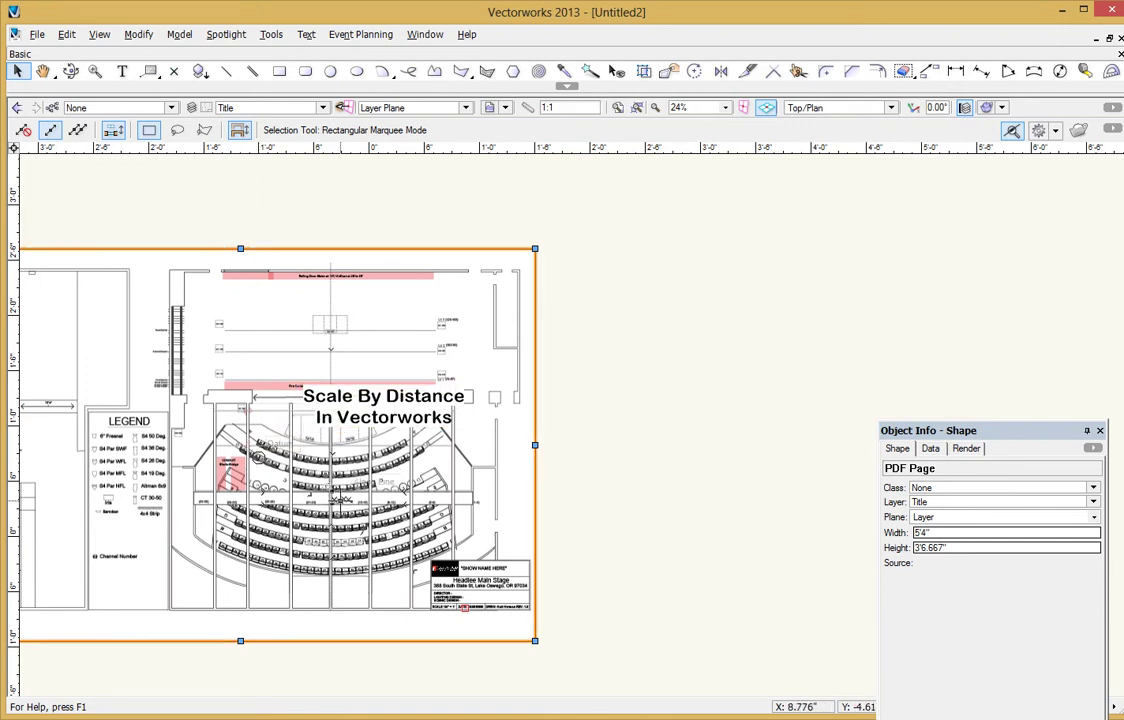
# Make the empty PDF layer at 1/4"=1' the active layer.
pyautogui.scroll(3, 315, 482)
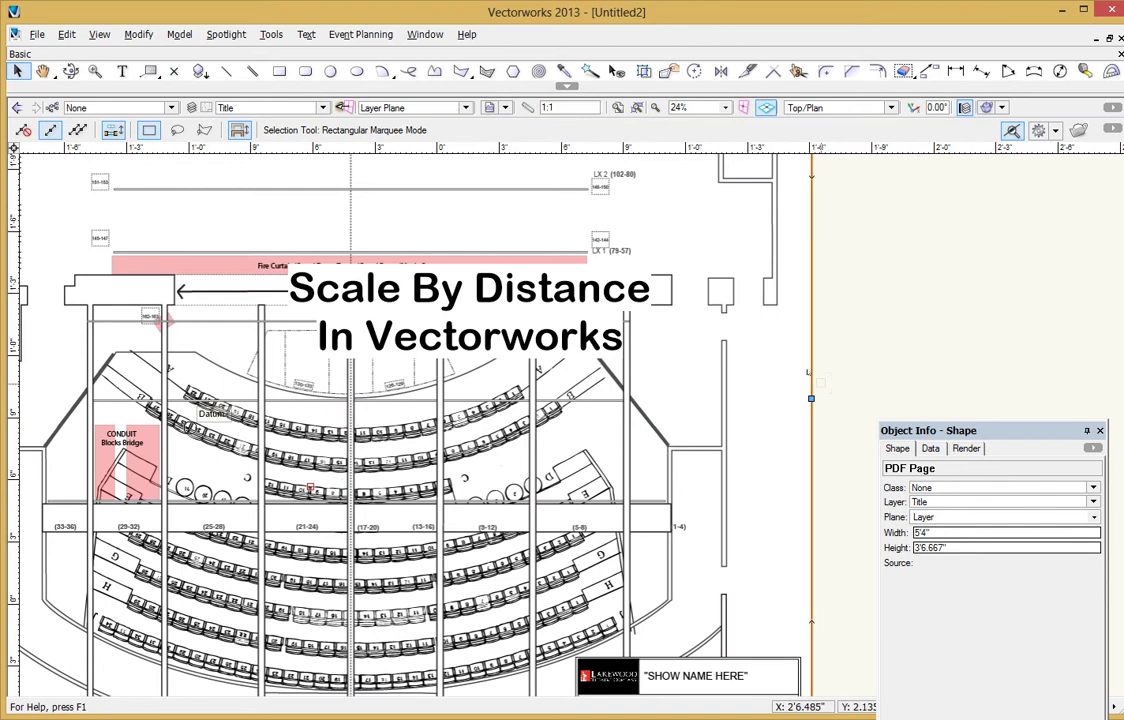
pyautogui.scroll(-2, 187, 365)
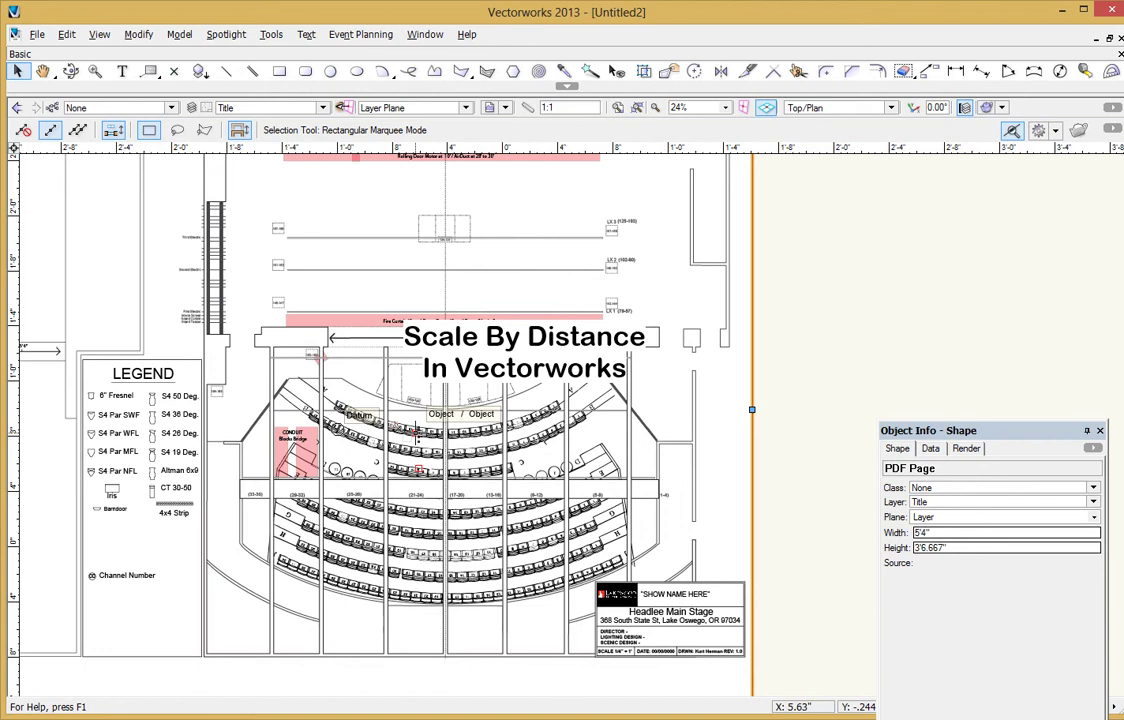
pyautogui.scroll(-2, 418, 433)
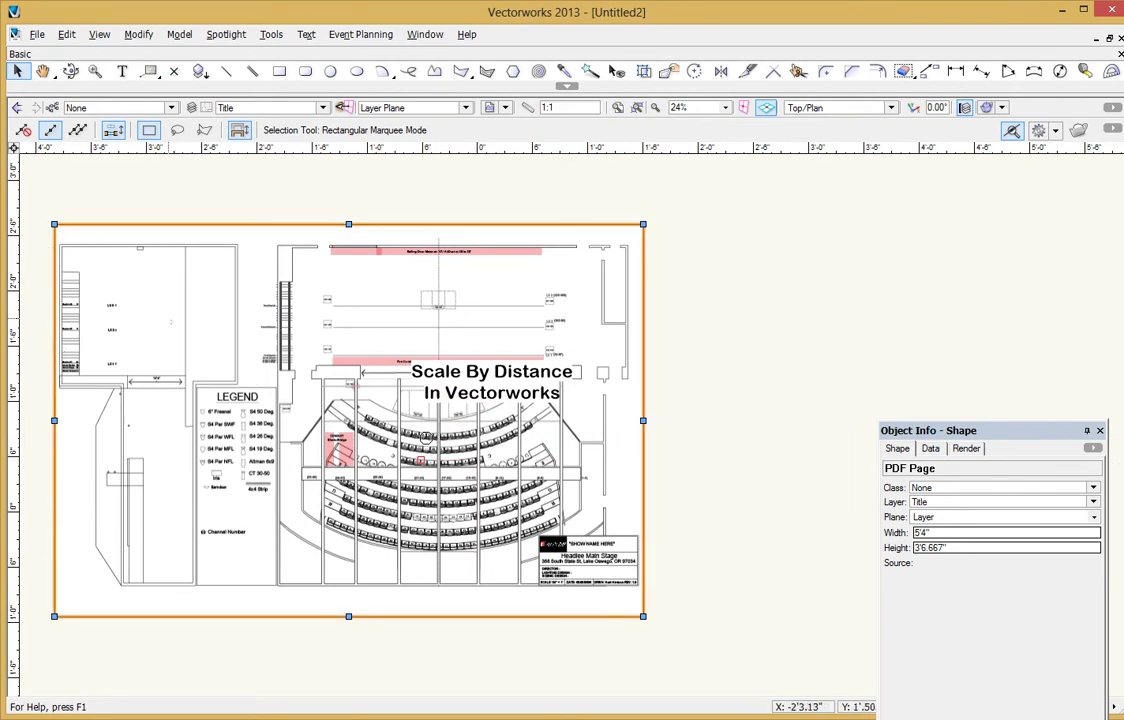
pyautogui.click(241, 109)
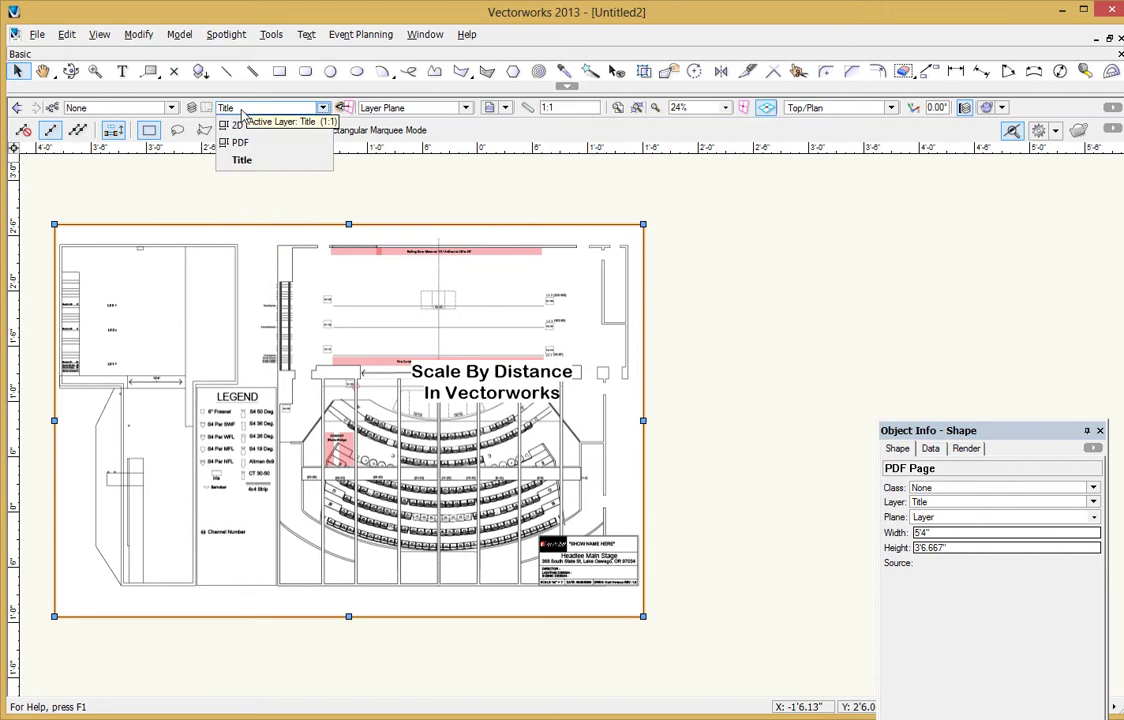
pyautogui.click(280, 143)
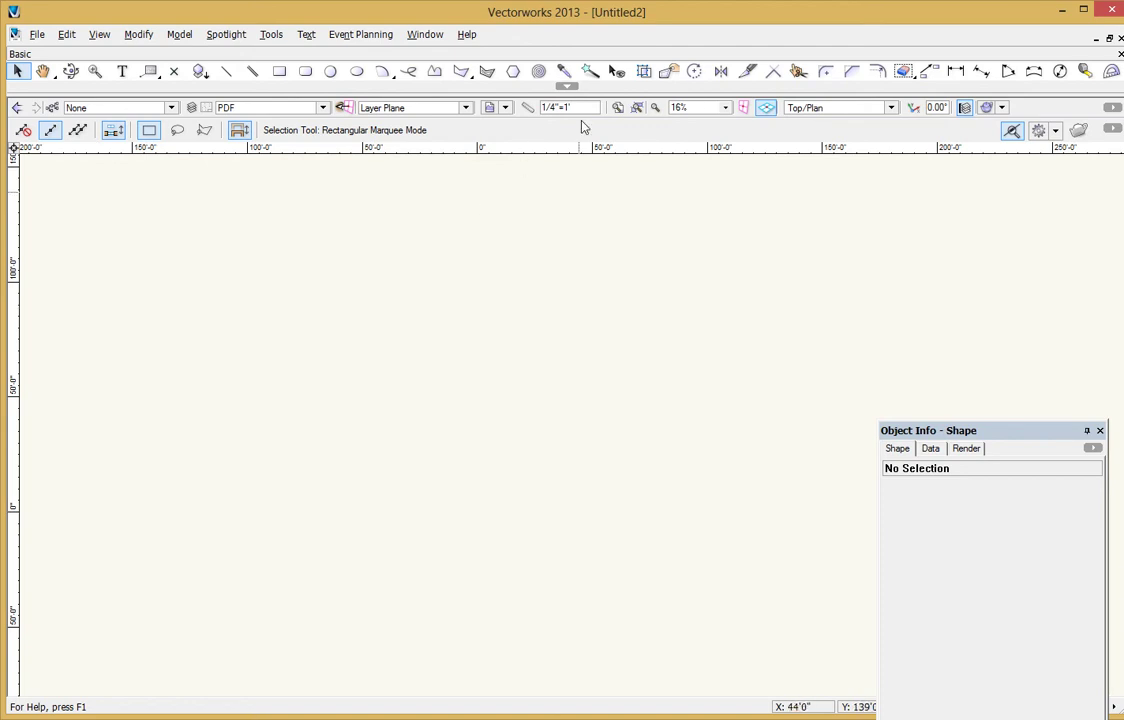
# Import the LakewoodPDF file as a single page onto the PDF layer.
pyautogui.click(40, 34)
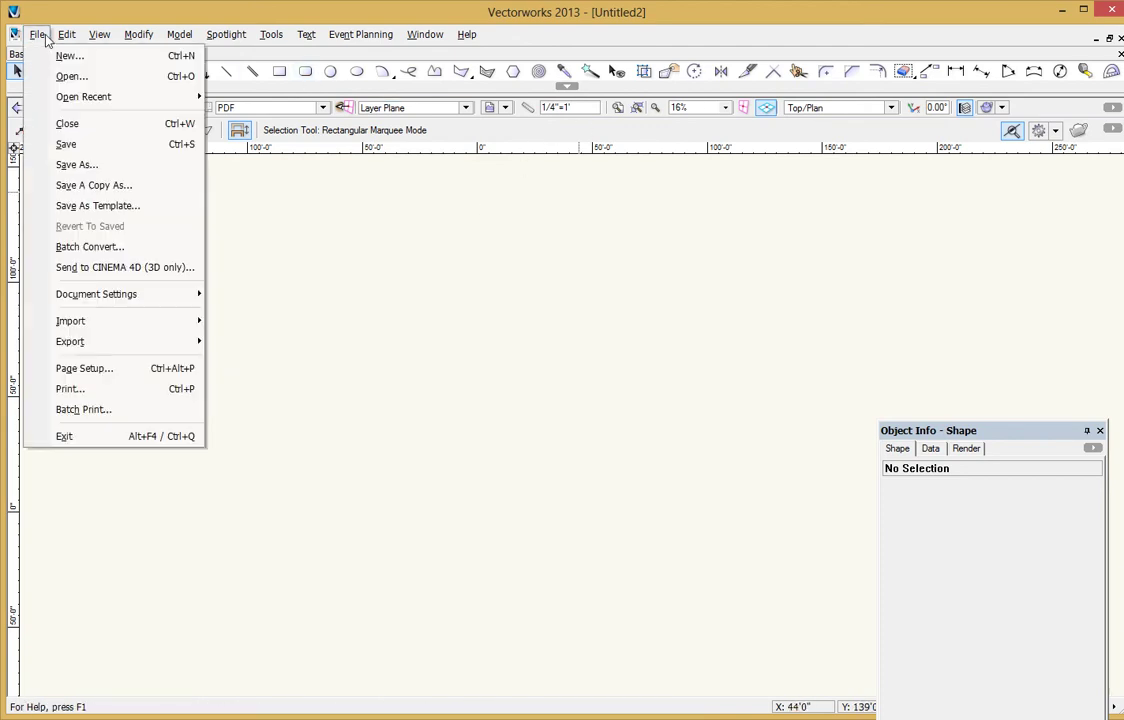
pyautogui.moveTo(143, 329)
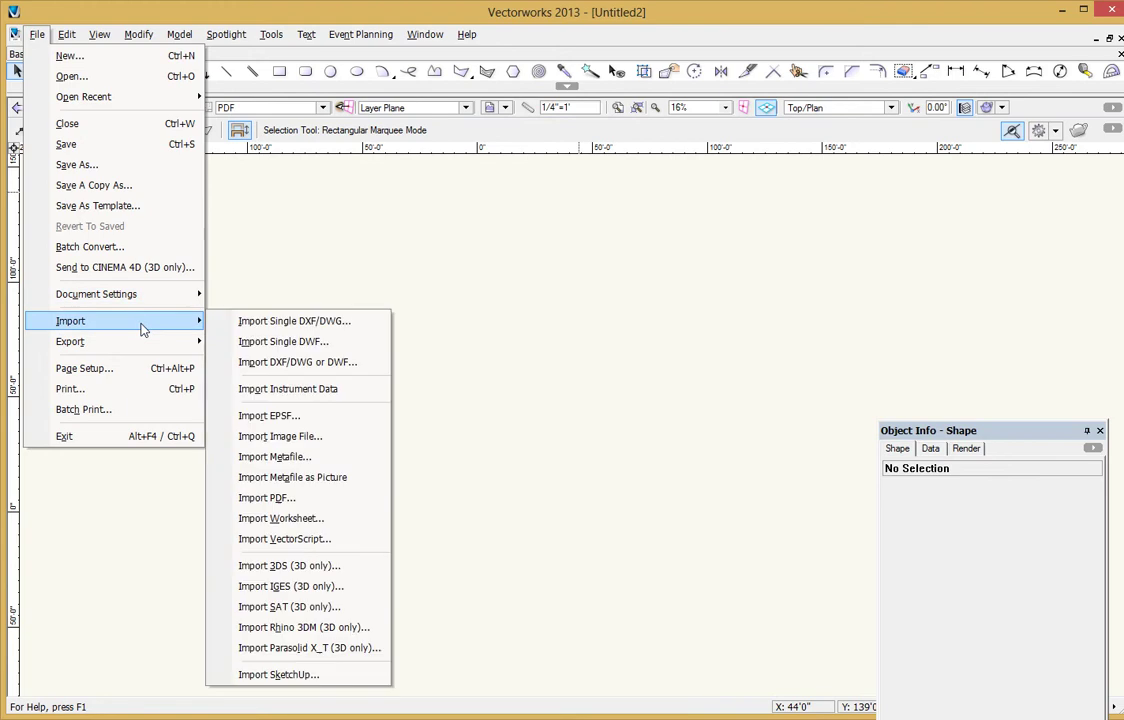
pyautogui.click(313, 499)
pyautogui.click(590, 262)
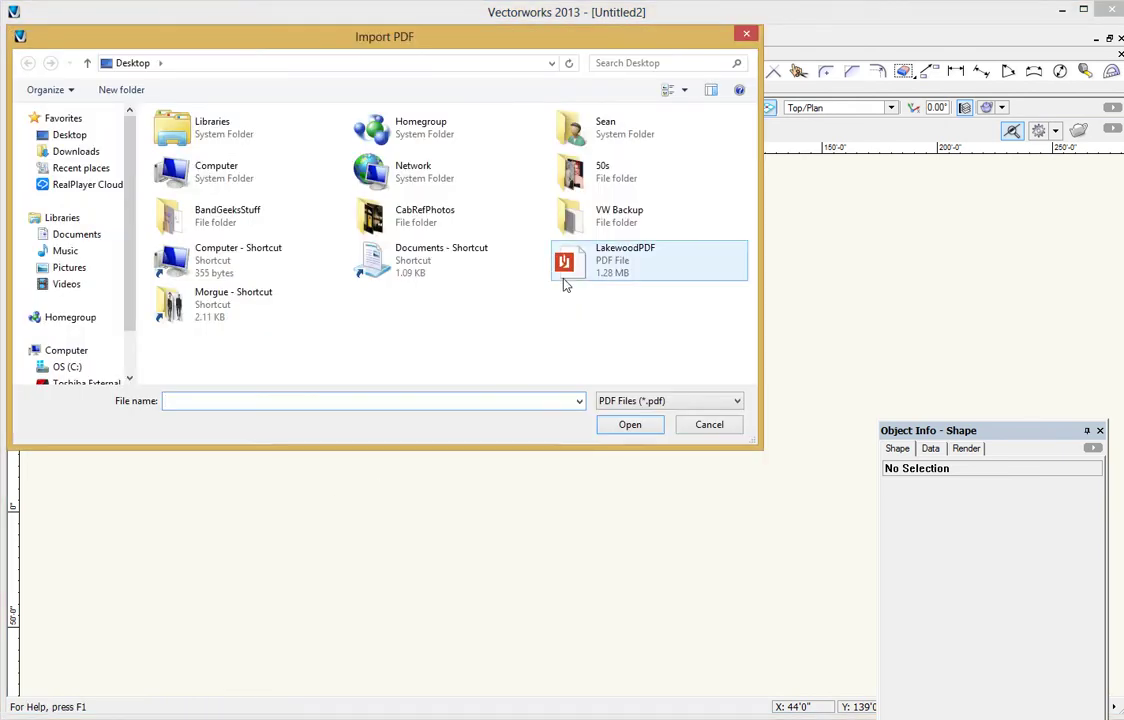
pyautogui.click(630, 424)
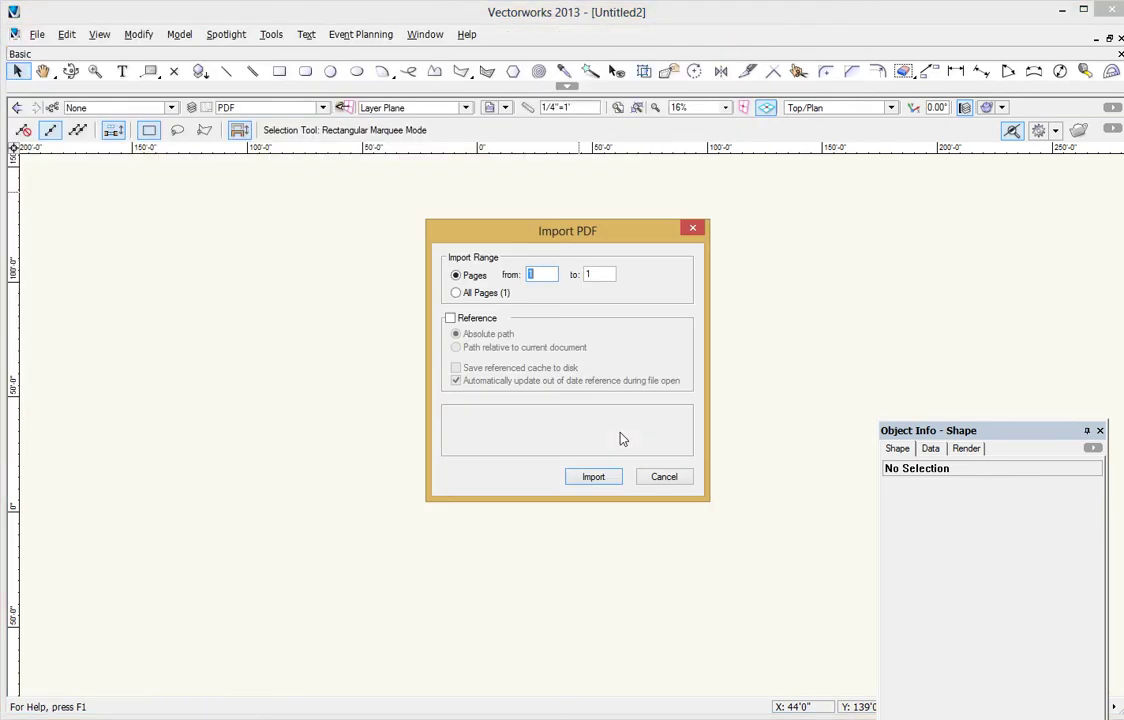
pyautogui.click(573, 477)
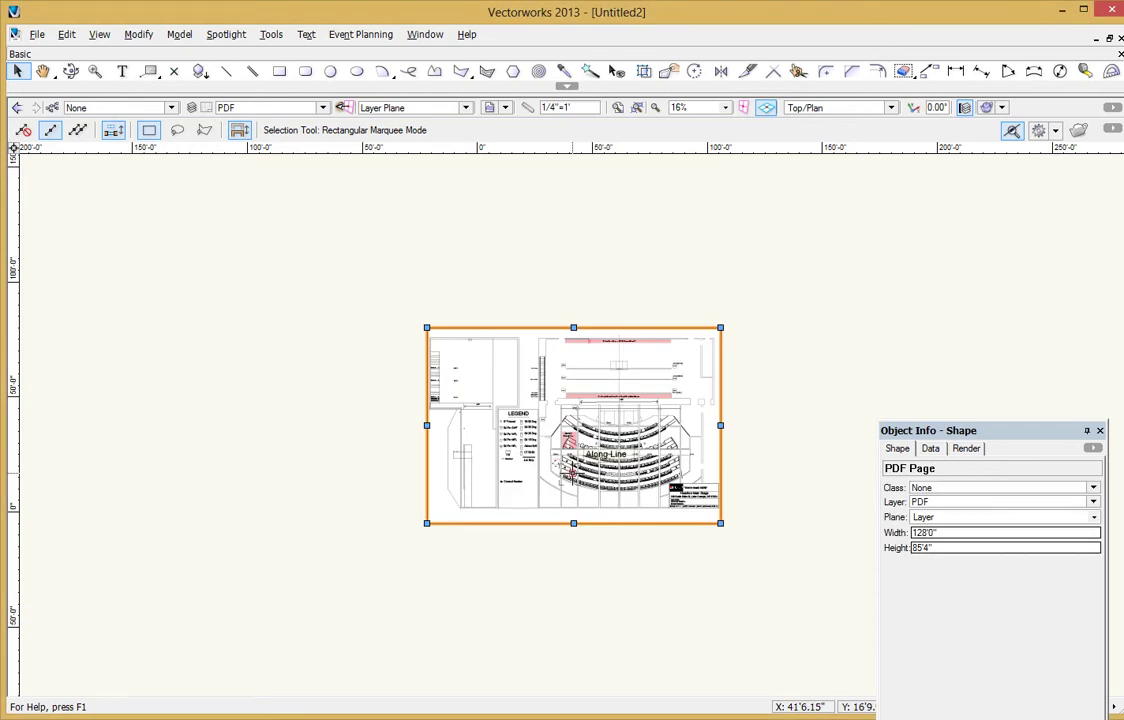
# Frame the plan's 37'4" stage-opening dimension with both arrowheads uncovered.
pyautogui.scroll(3, 592, 358)
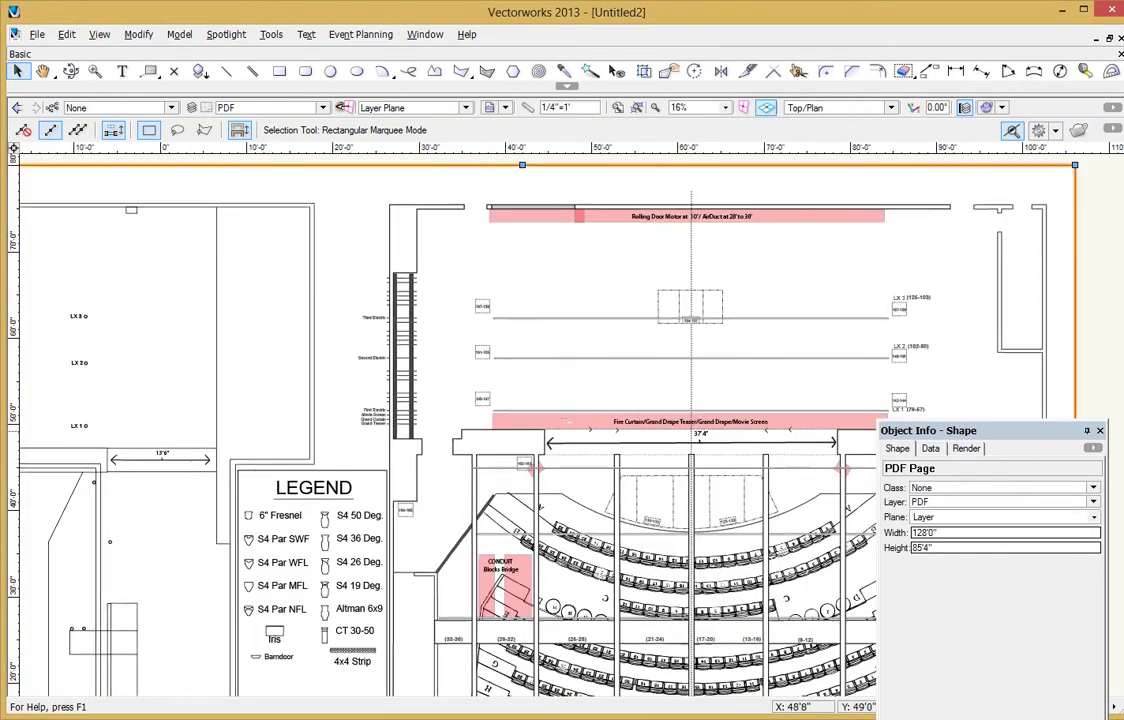
pyautogui.scroll(3, 650, 430)
pyautogui.moveTo(963, 430); pyautogui.dragTo(956, 477)
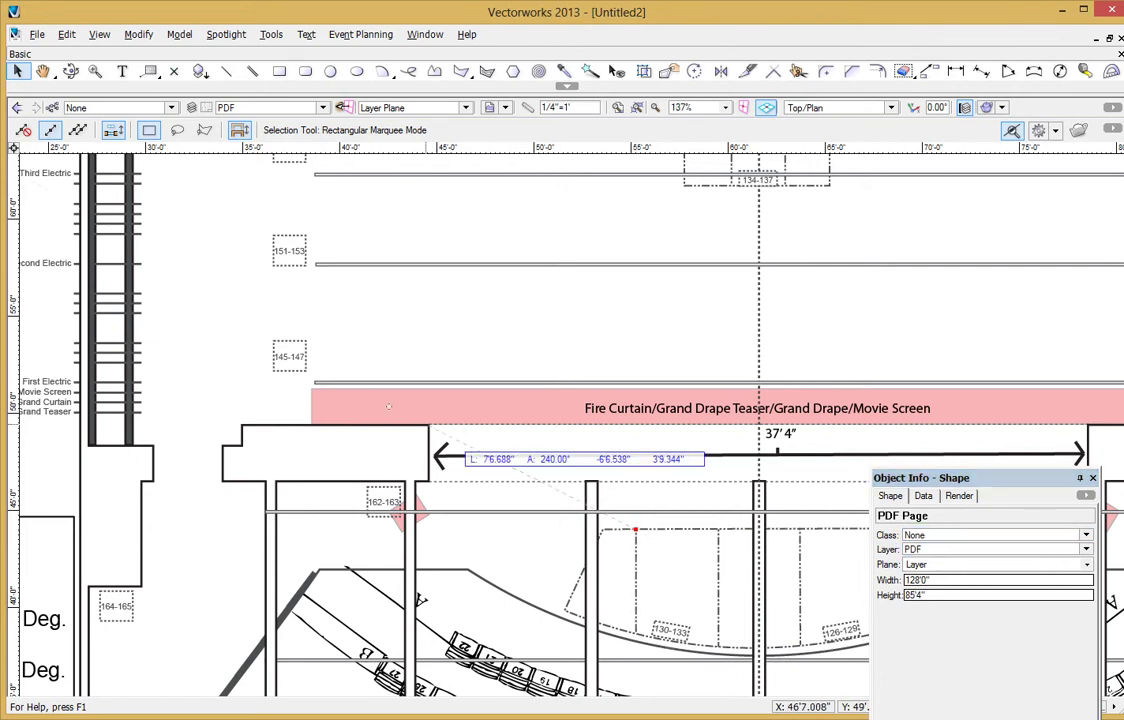
pyautogui.moveTo(634, 527); pyautogui.dragTo(399, 417, button='middle')
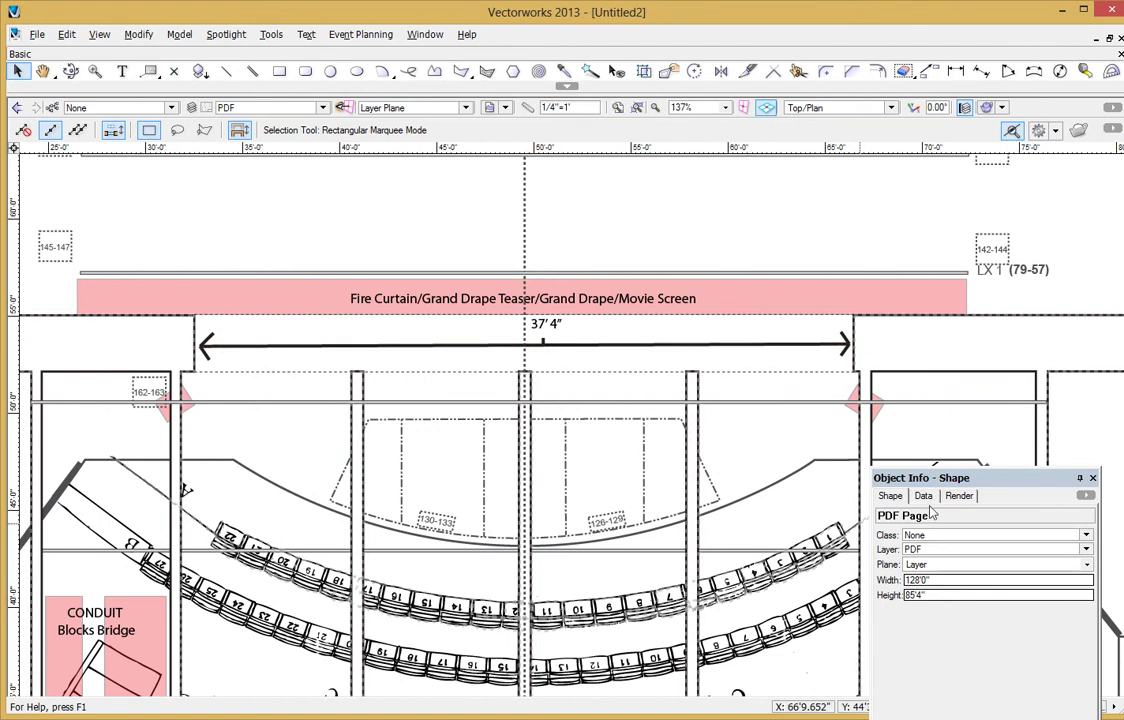
pyautogui.scroll(-3, 507, 327)
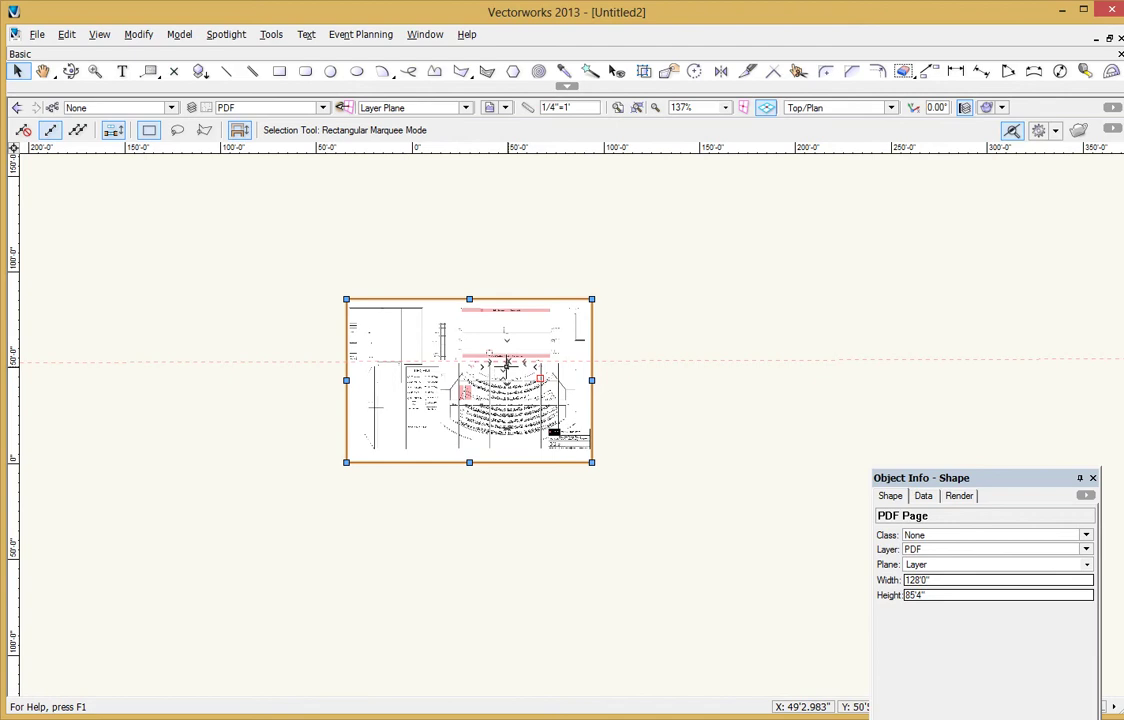
pyautogui.scroll(3, 544, 298)
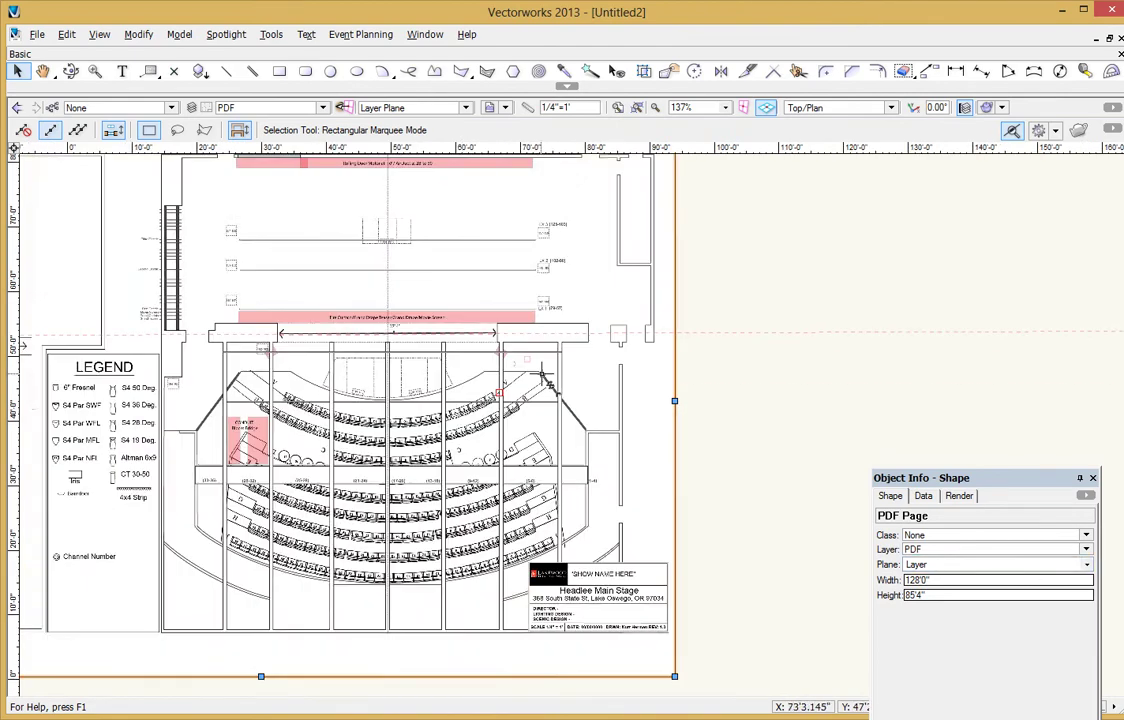
pyautogui.scroll(2, 290, 330)
pyautogui.scroll(1, 448, 365)
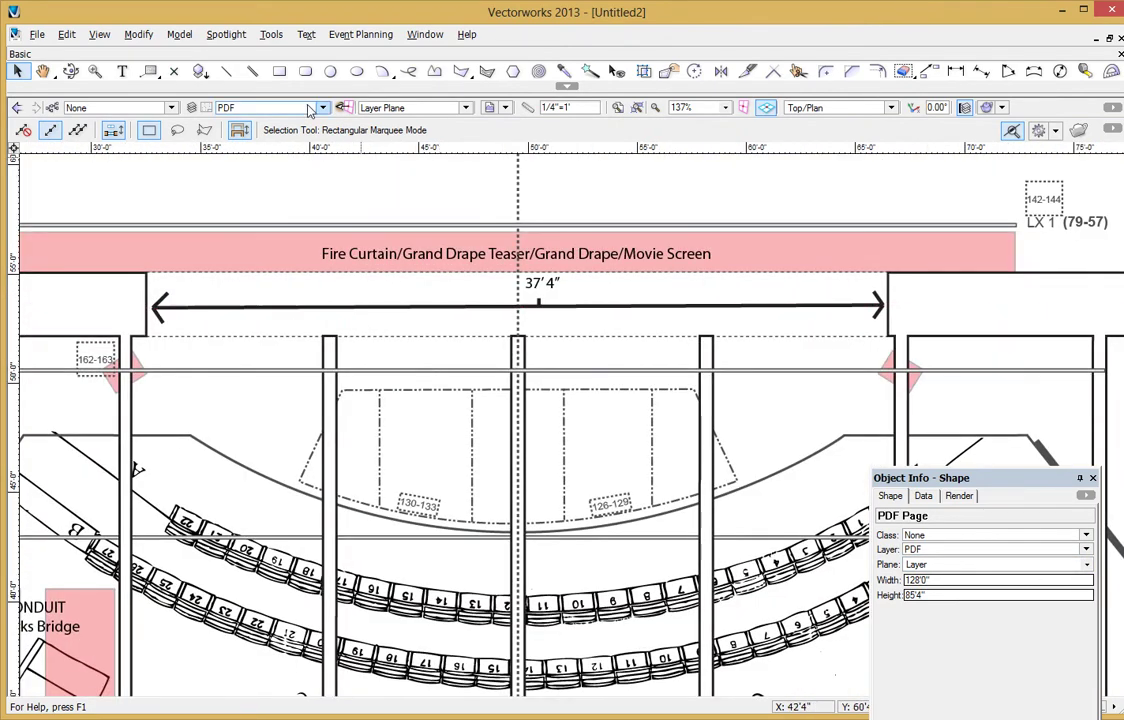
pyautogui.click(140, 35)
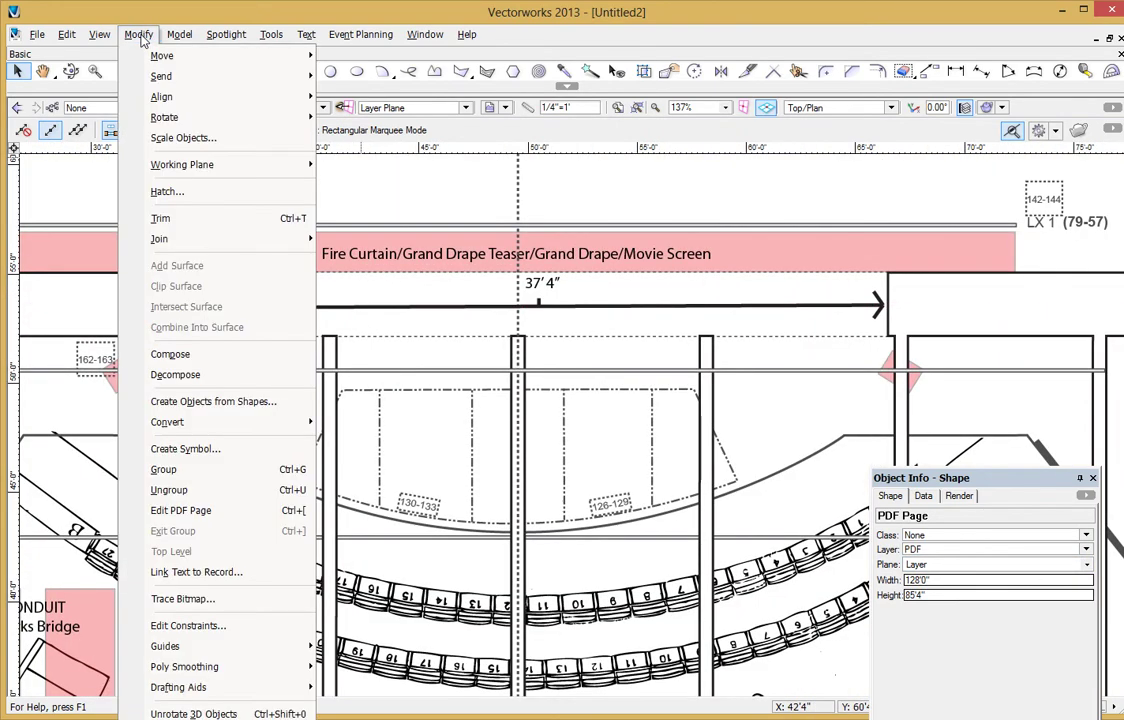
# Open Scale Objects and choose the Symmetric By Distance option.
pyautogui.click(175, 138)
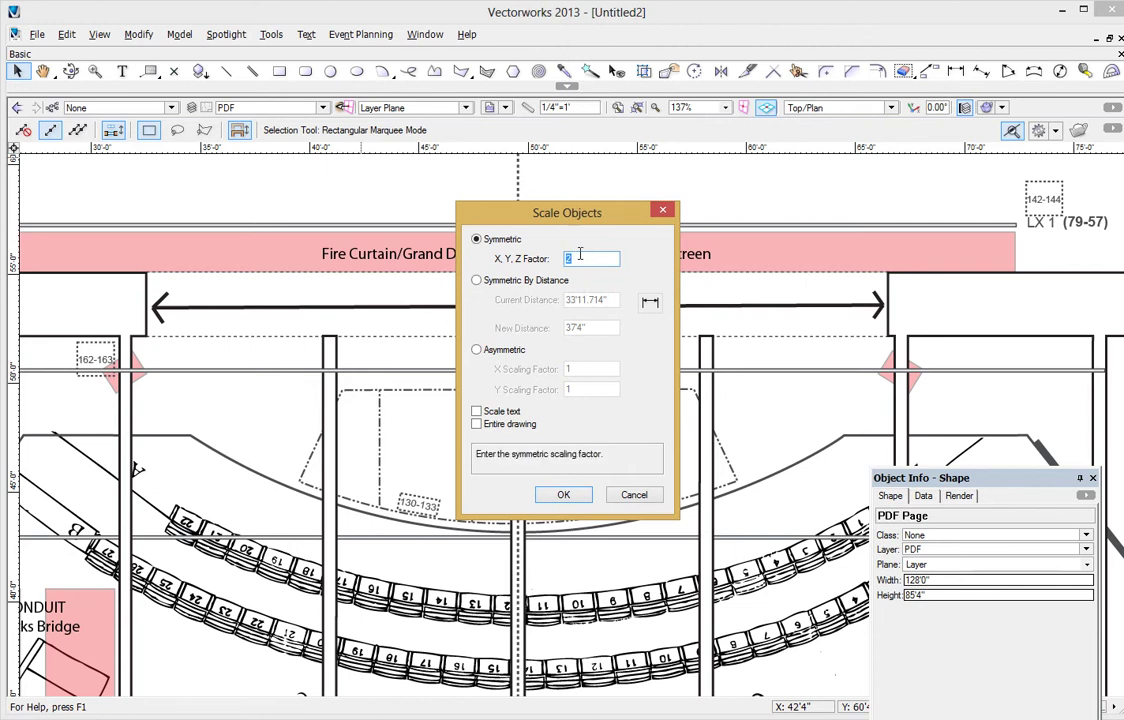
pyautogui.click(477, 281)
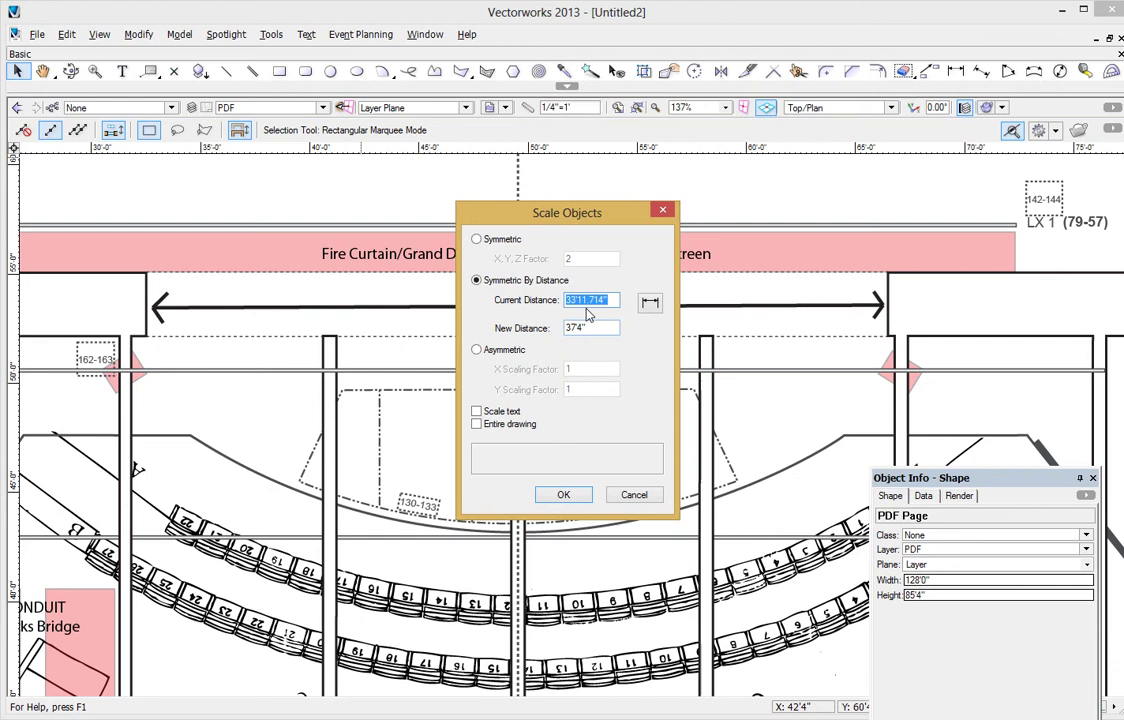
# Measure the 37'4" dimension's endpoints as current distance and rescale the plan to 37'4".
pyautogui.click(656, 308)
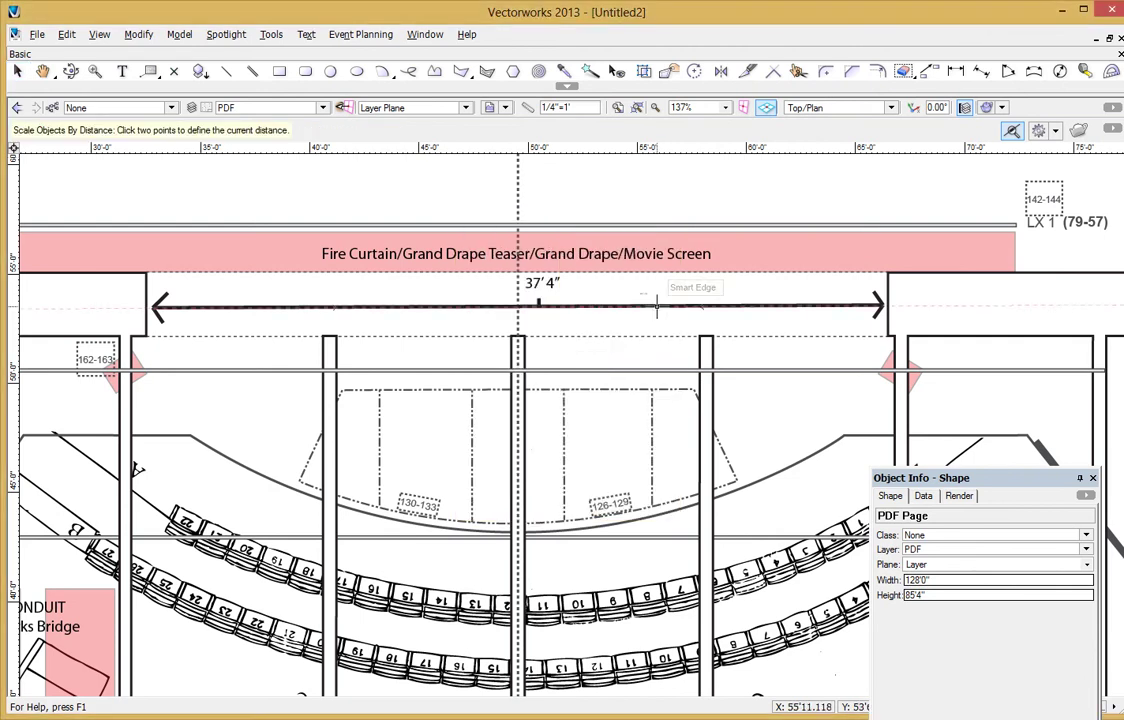
pyautogui.click(146, 268)
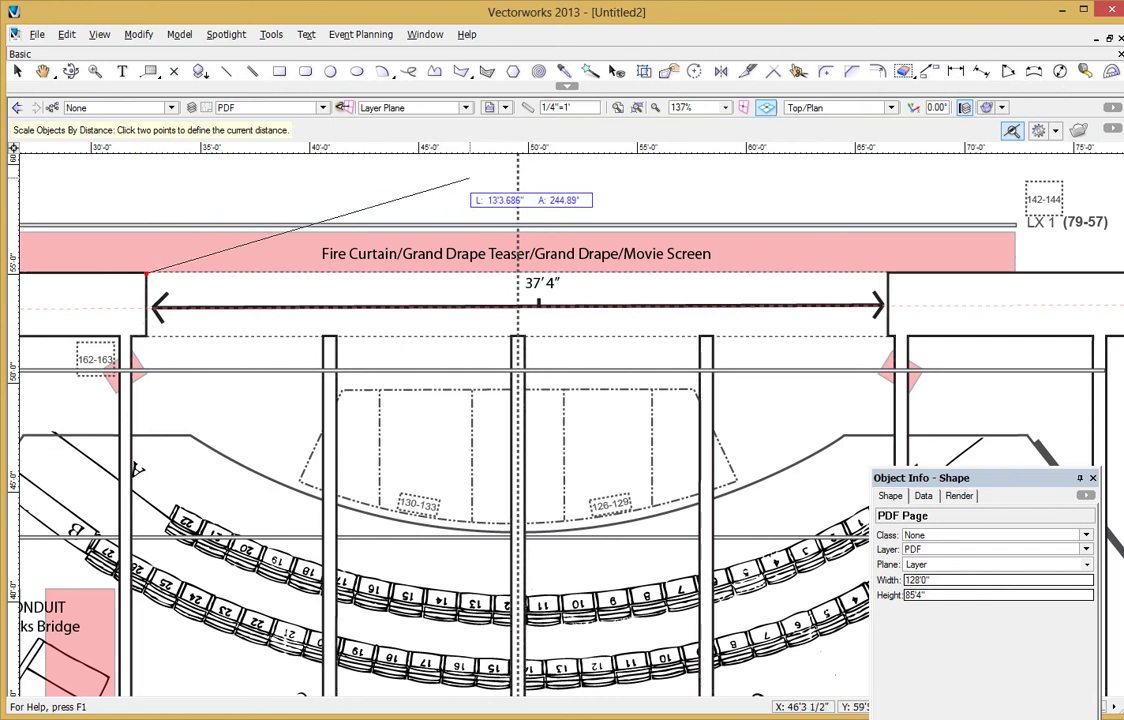
pyautogui.click(888, 272)
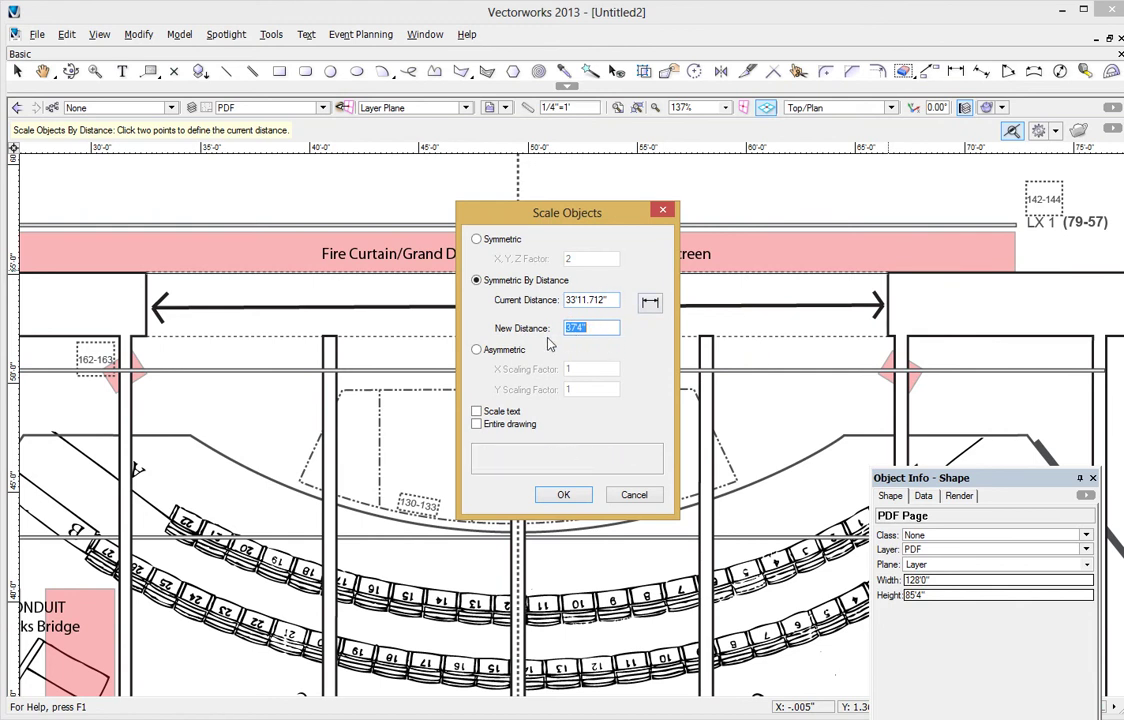
pyautogui.moveTo(578, 212); pyautogui.dragTo(560, 371)
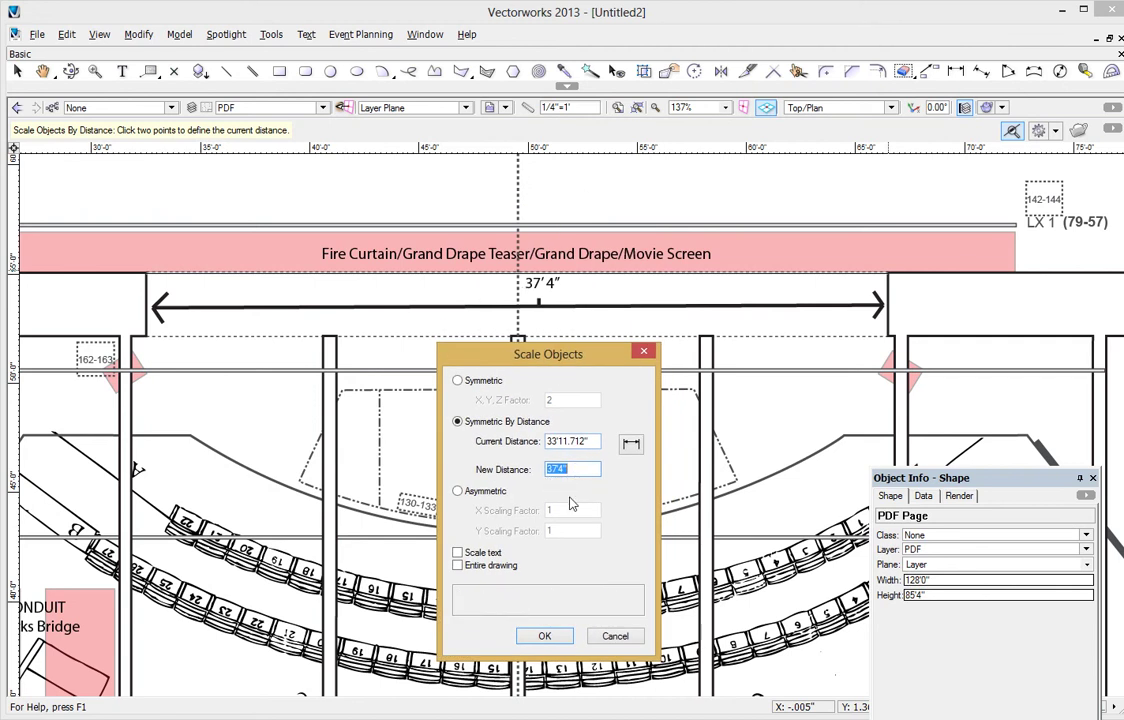
pyautogui.click(544, 636)
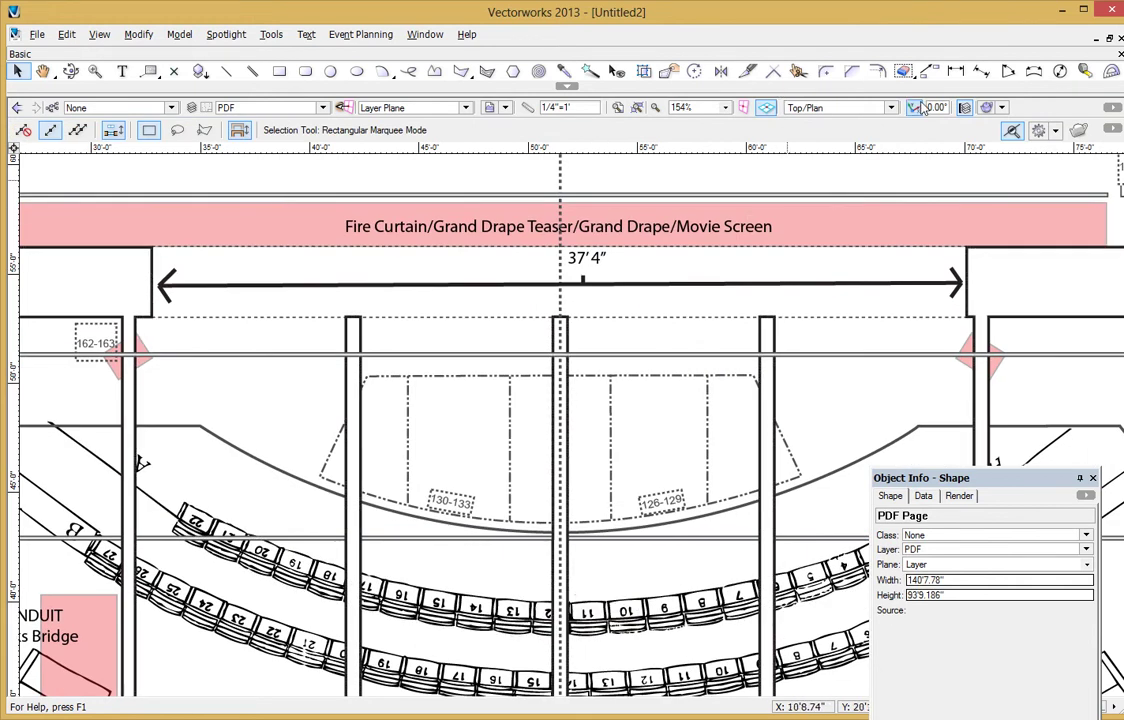
# Dimension the pink fire curtain band's corners, reading 37'-4".
pyautogui.click(955, 70)
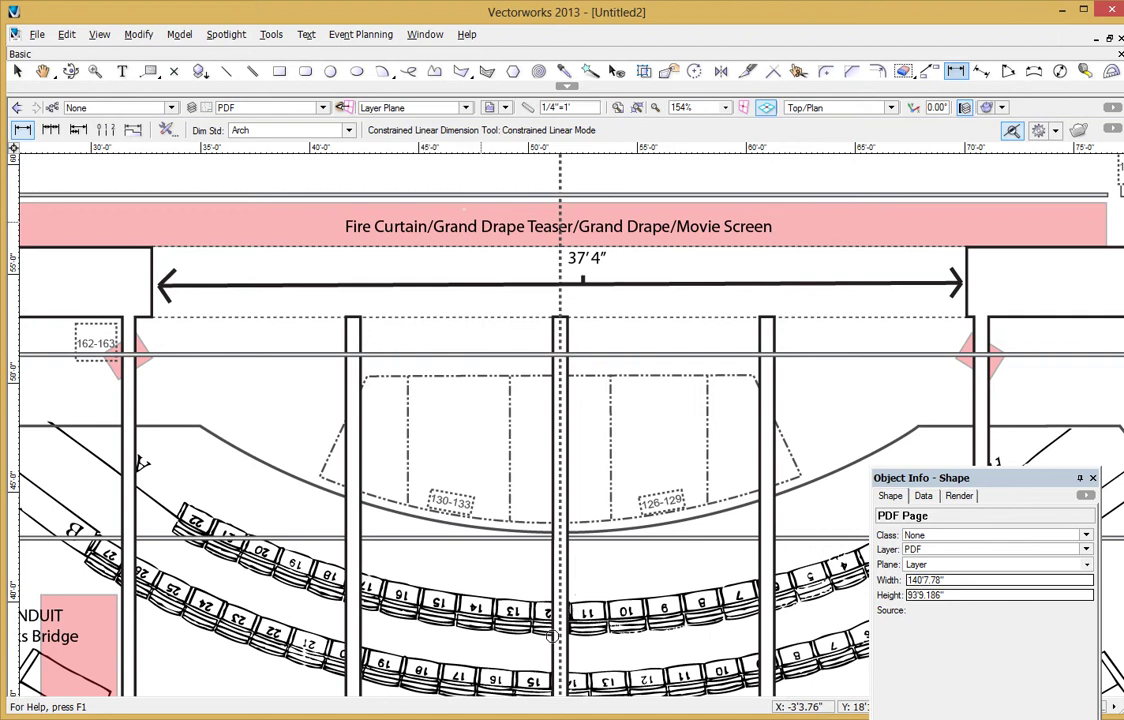
pyautogui.click(151, 247)
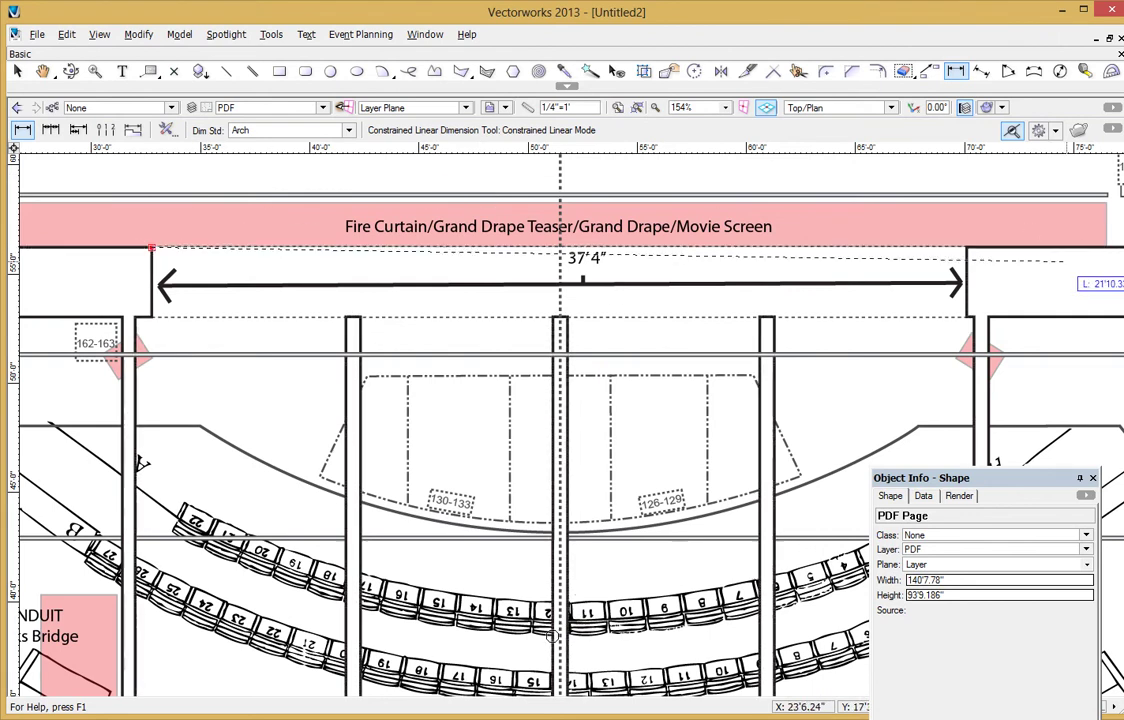
pyautogui.click(967, 247)
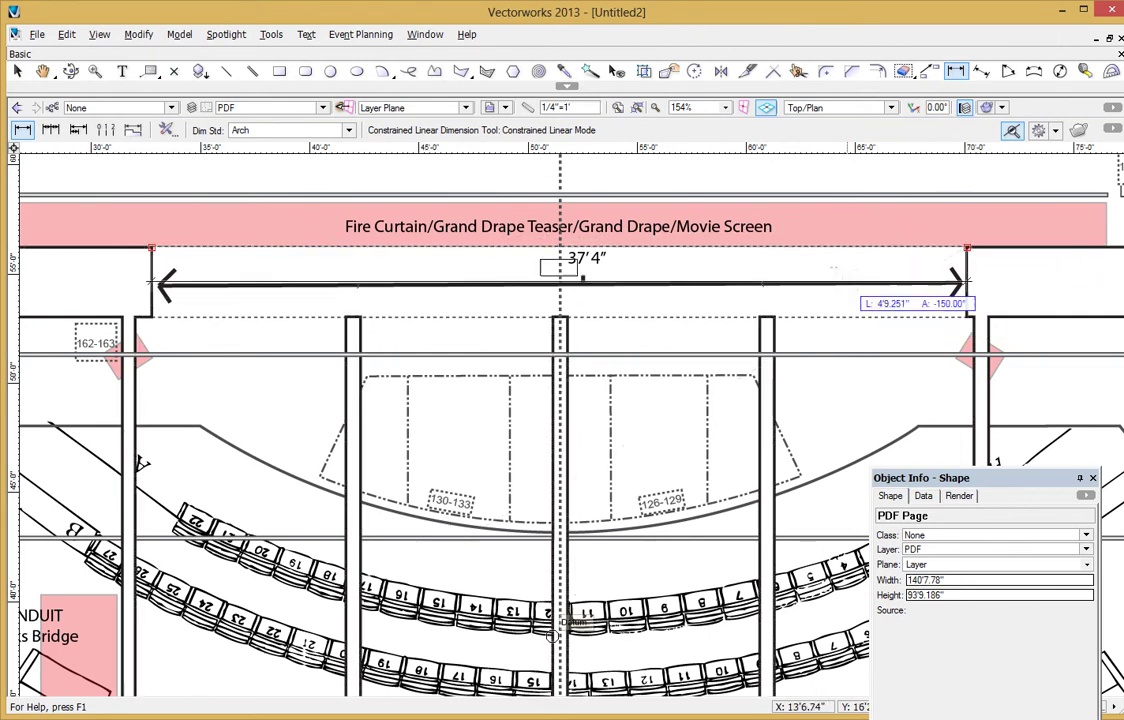
pyautogui.click(560, 182)
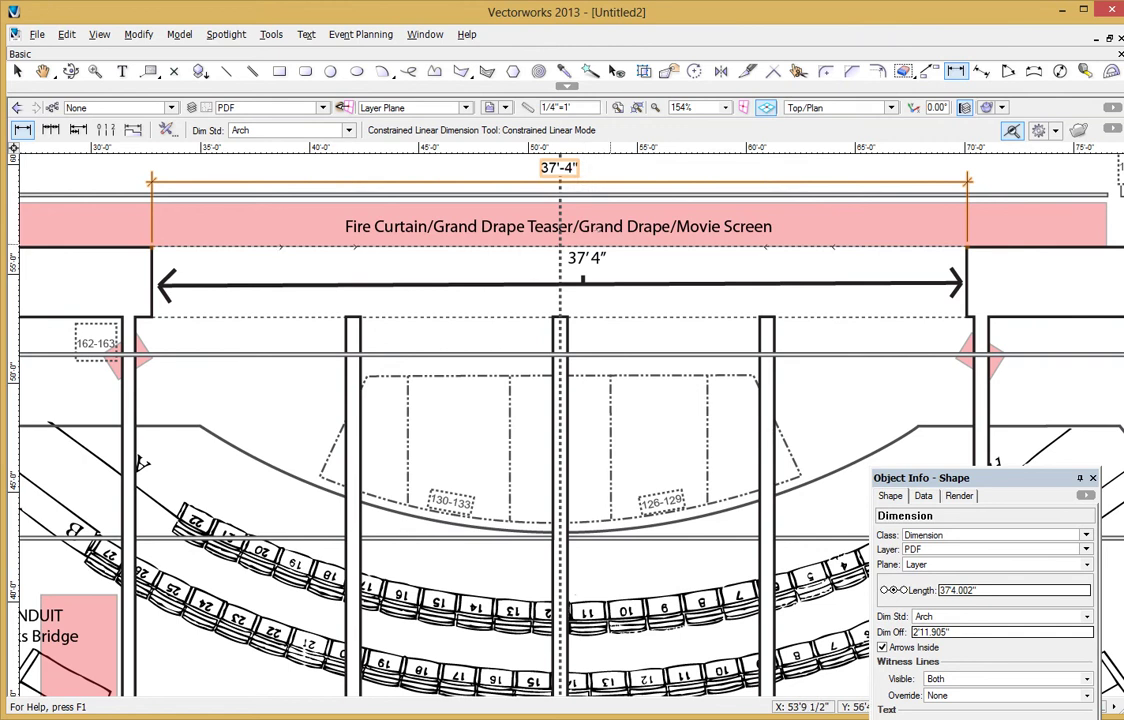
# Add a 4'-11 7/8" vertical check dimension down the left wall.
pyautogui.scroll(-2, 620, 230)
pyautogui.scroll(2, 451, 275)
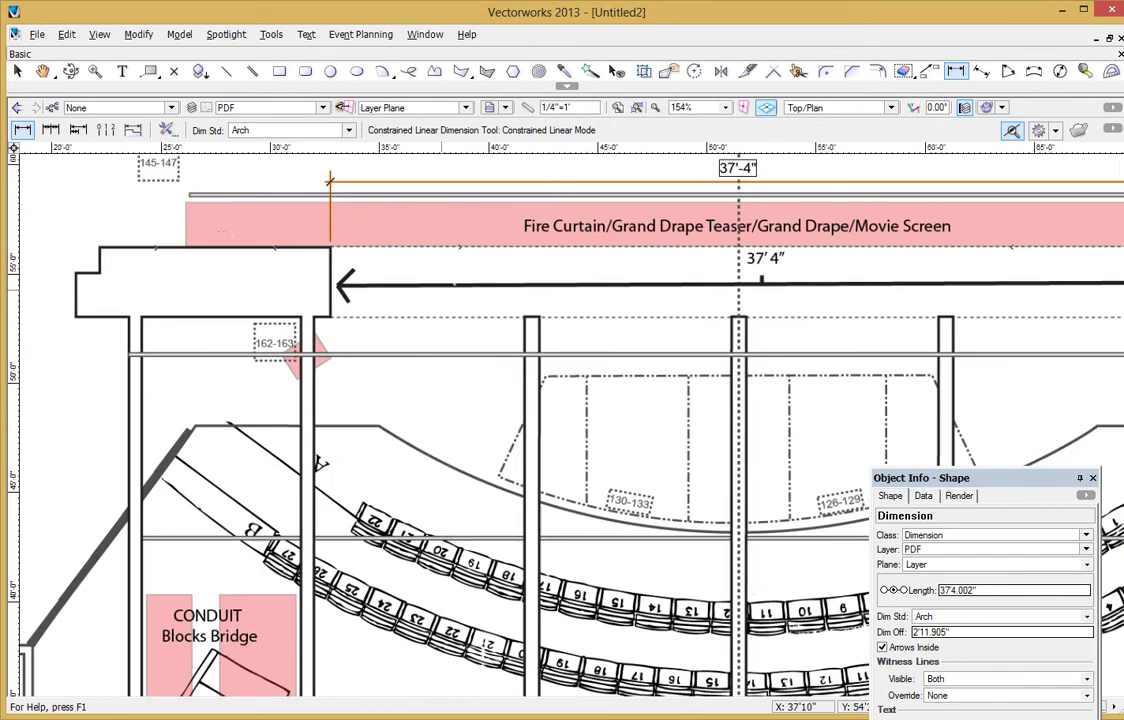
pyautogui.scroll(3, 394, 331)
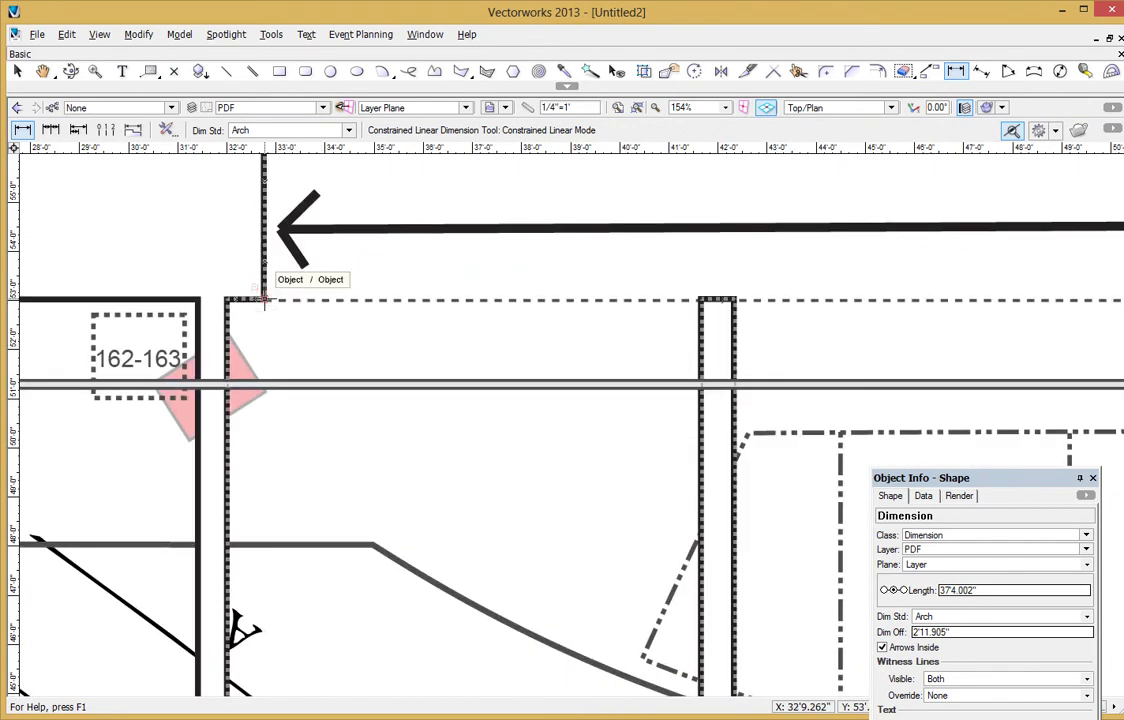
pyautogui.scroll(-3, 265, 300)
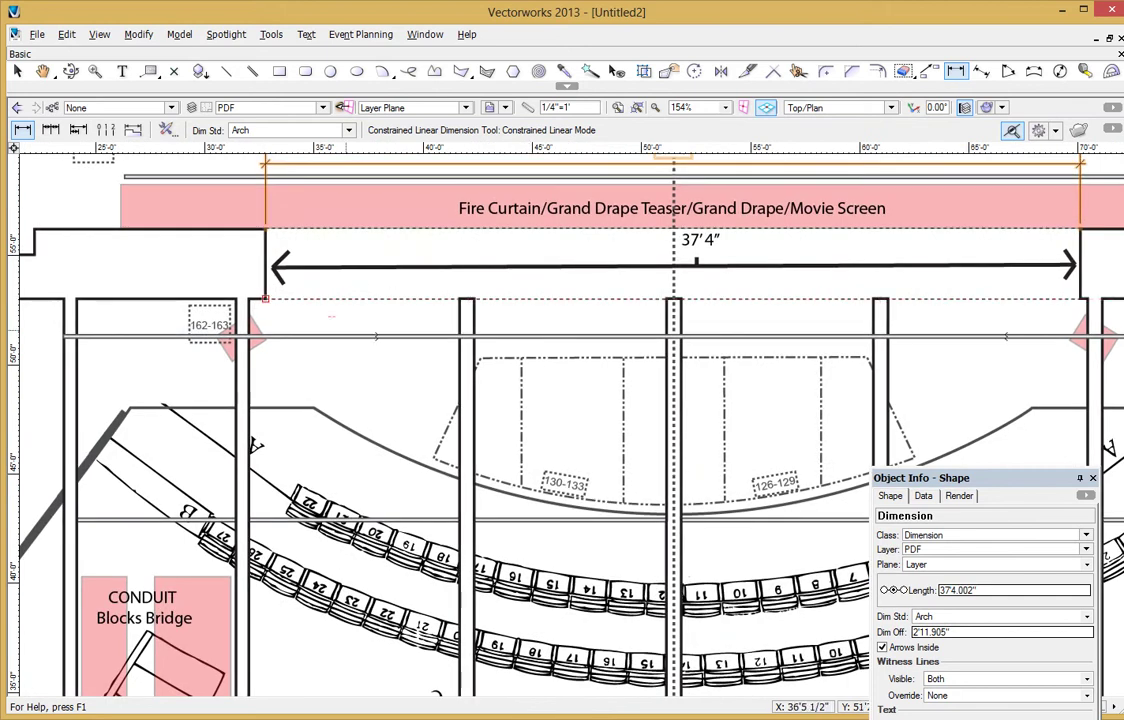
pyautogui.scroll(2, 265, 298)
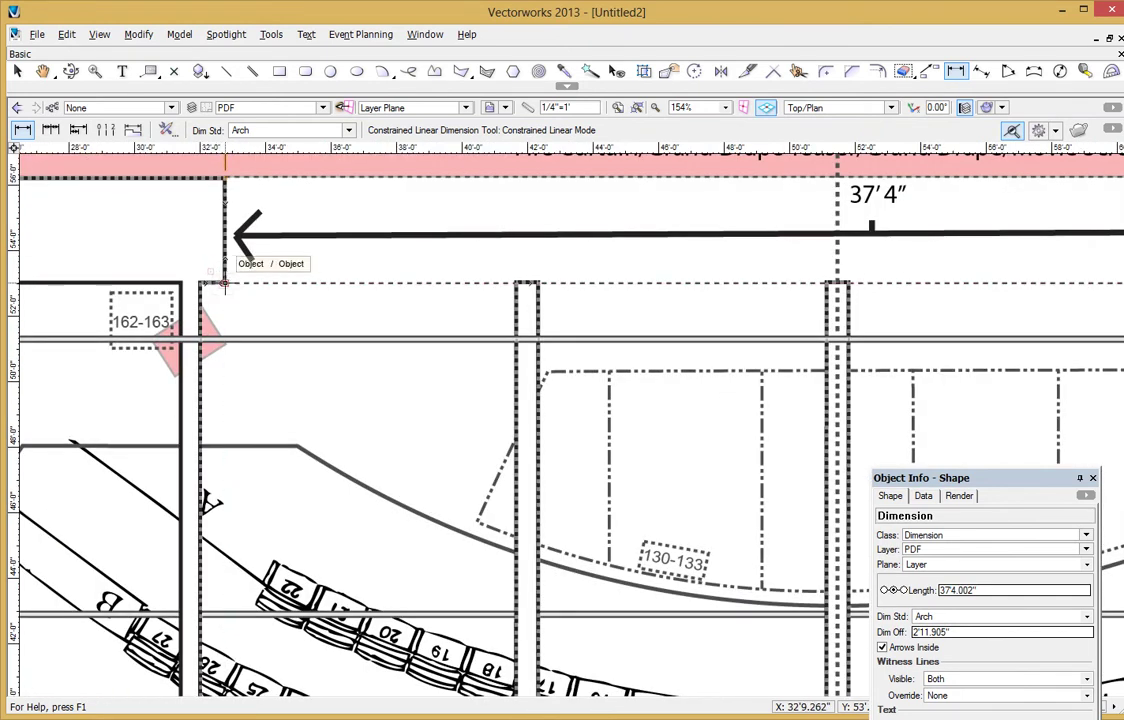
pyautogui.click(224, 284)
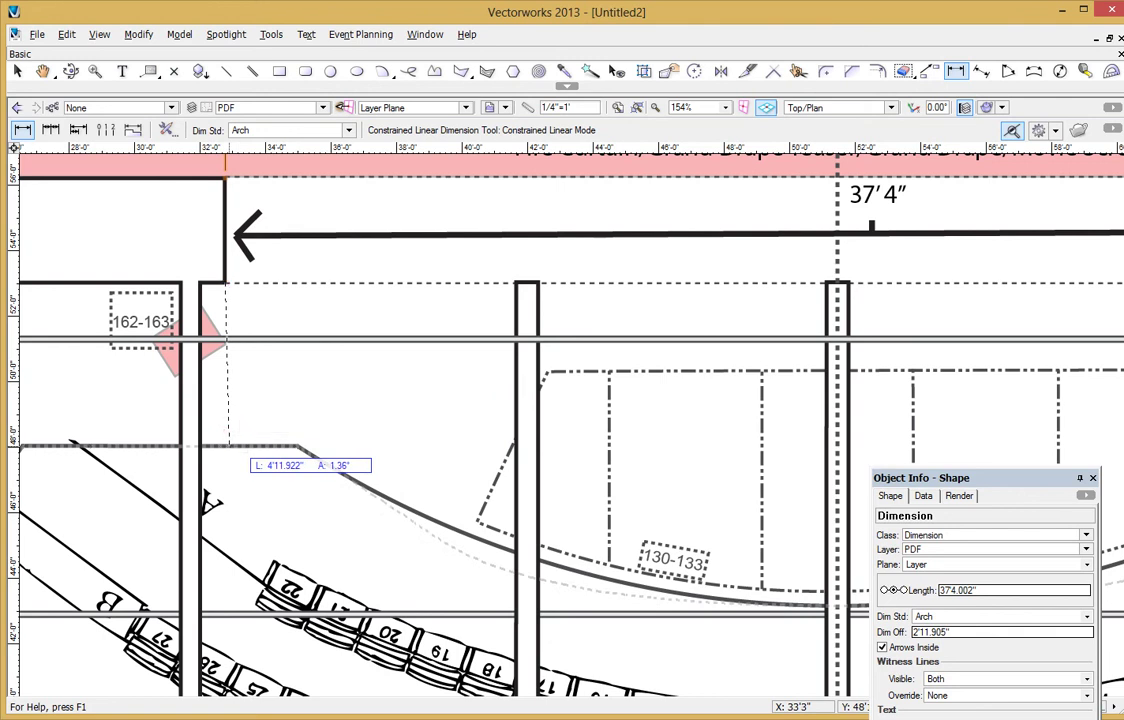
pyautogui.click(229, 445)
pyautogui.click(266, 420)
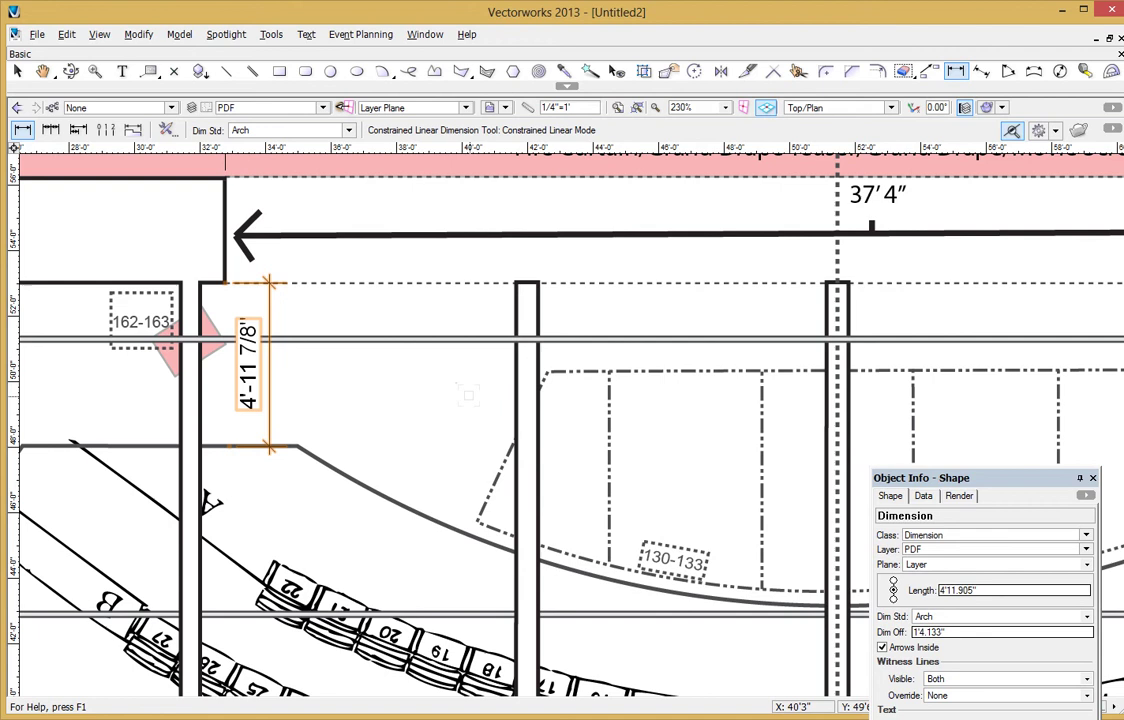
pyautogui.press('Escape')
pyautogui.scroll(-3, 530, 428)
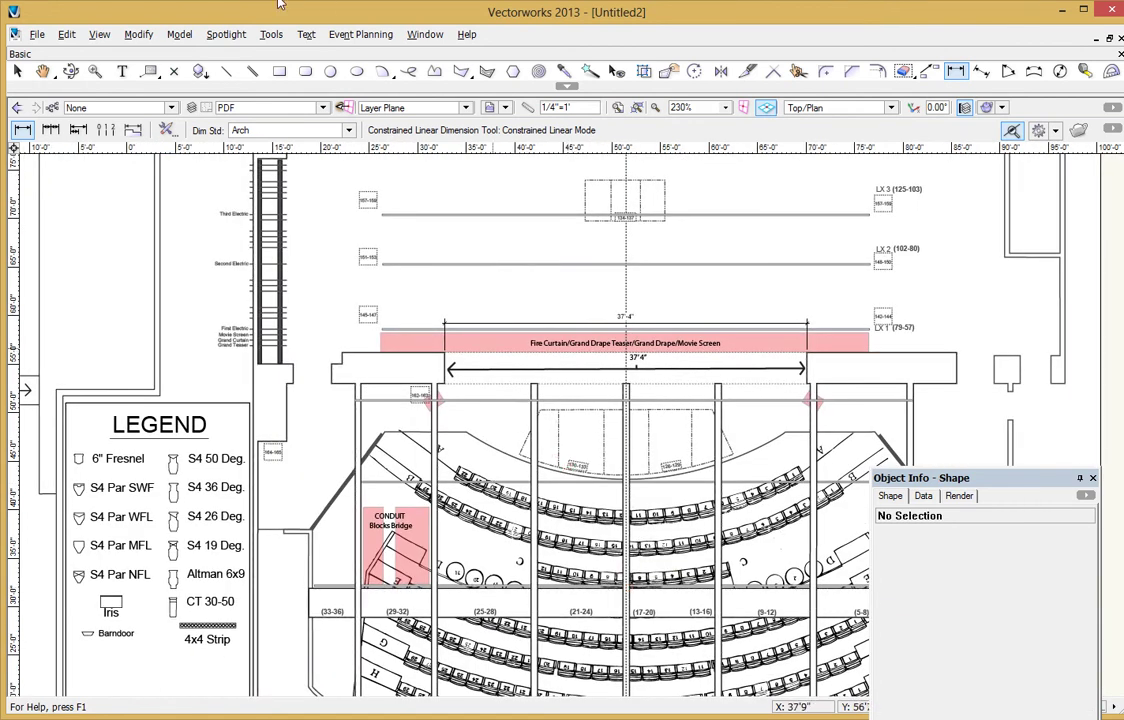
# Make 2D THEATRE the active layer and set Layer Options to show other layers.
pyautogui.click(264, 108)
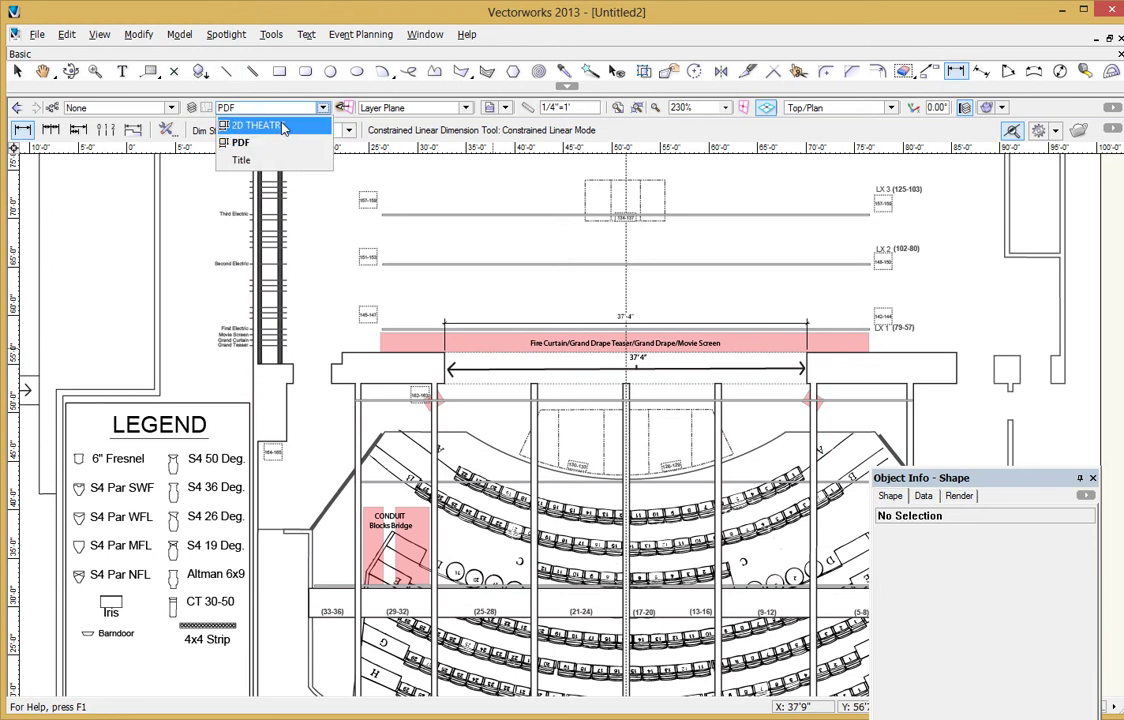
pyautogui.click(258, 126)
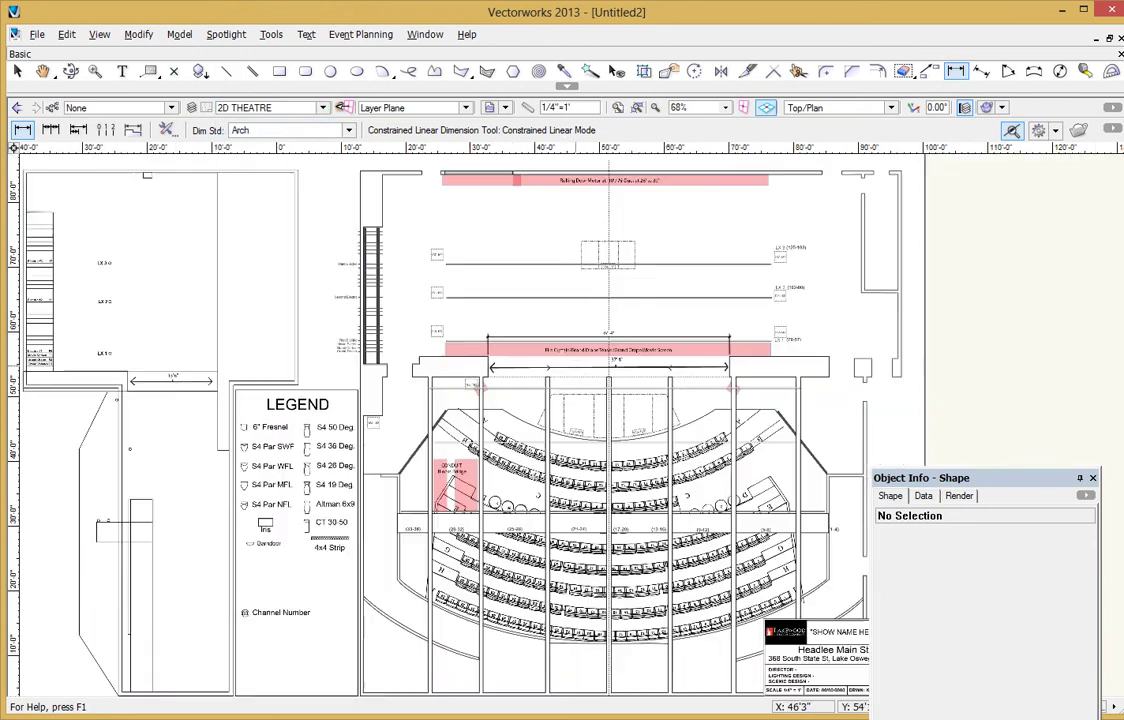
pyautogui.rightClick(727, 351)
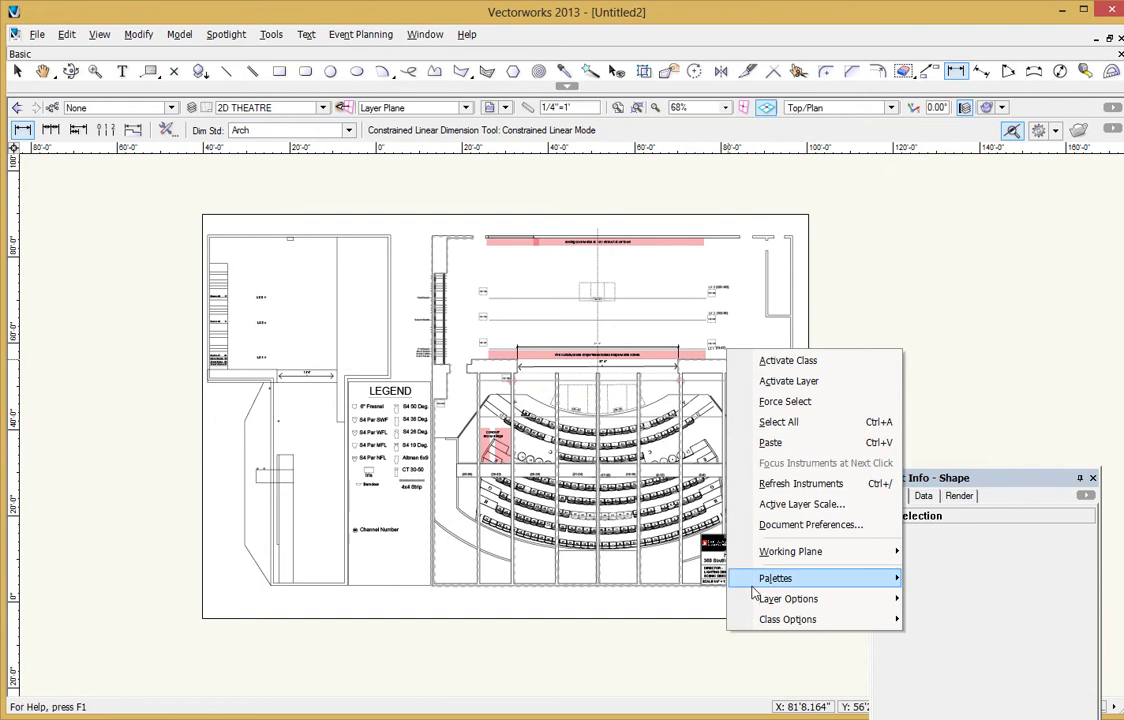
pyautogui.moveTo(757, 597)
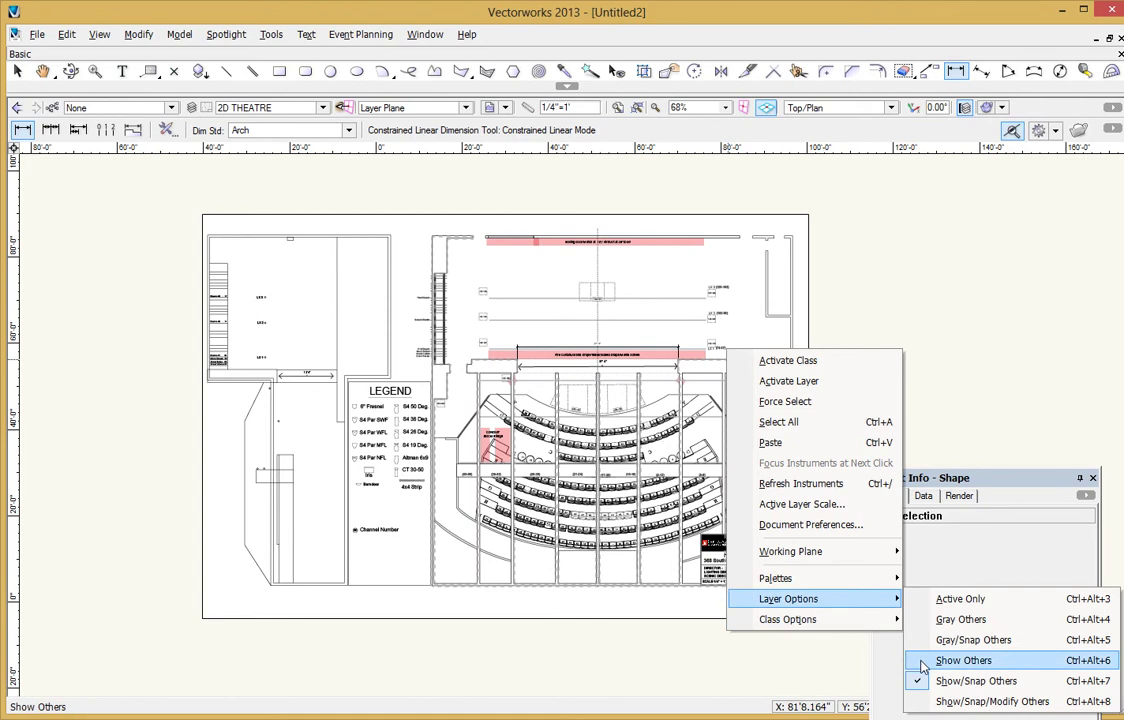
# Keep other layers visible and trace the left proscenium wall block with a rectangle.
pyautogui.click(279, 71)
pyautogui.scroll(6, 460, 240)
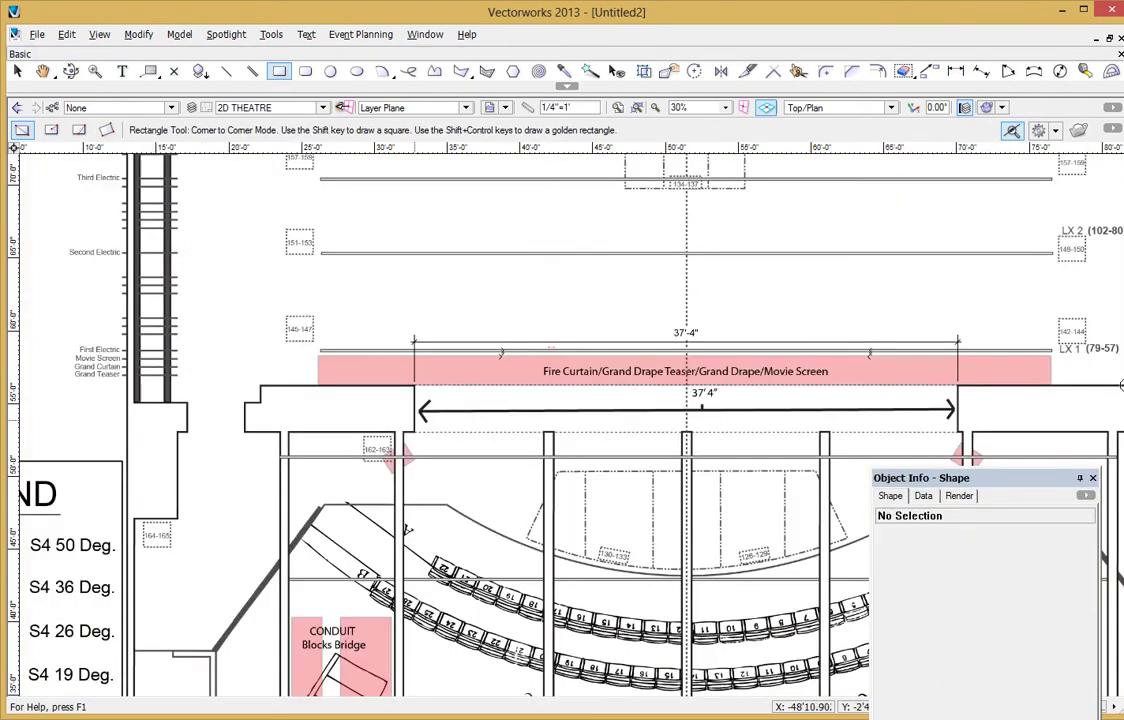
pyautogui.click(460, 336)
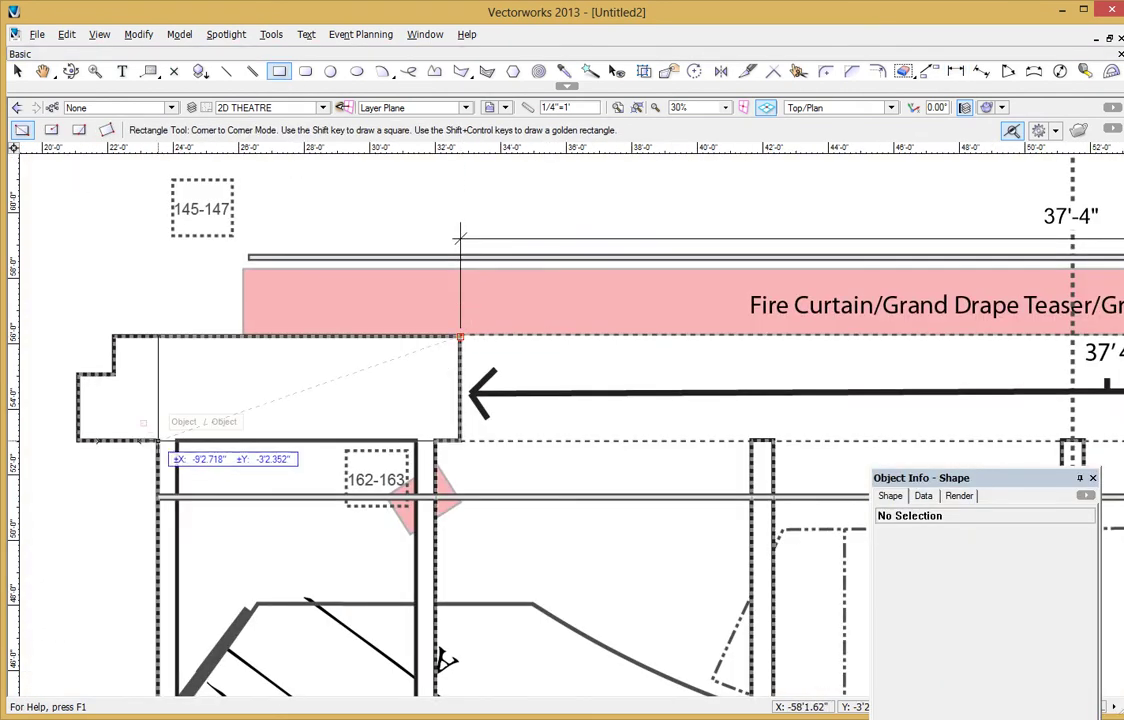
pyautogui.click(113, 440)
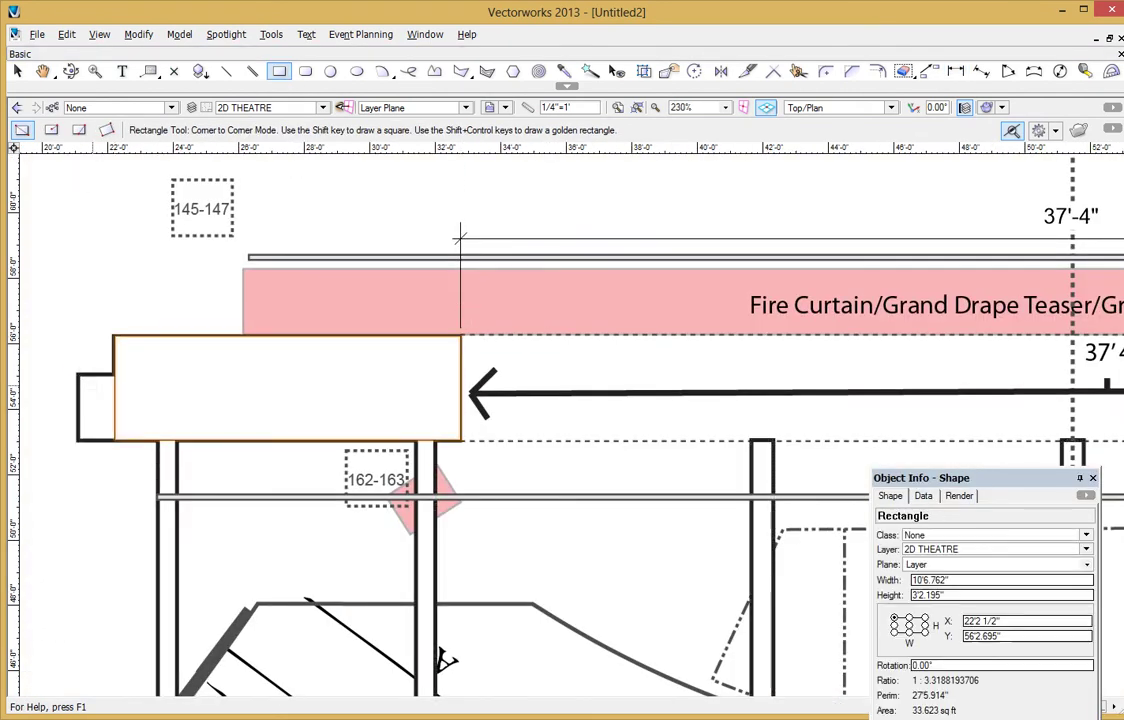
# Trace the small step and a narrow 7 1/2" by 2'6" wall piece with rectangles.
pyautogui.click(78, 375)
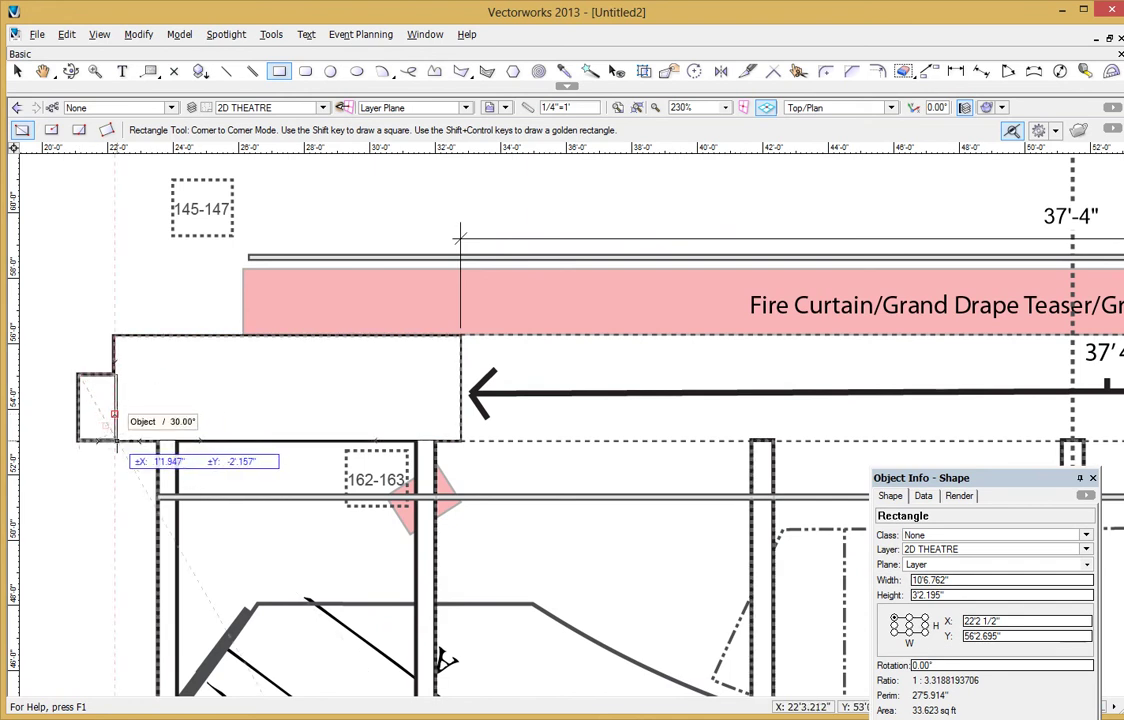
pyautogui.click(116, 440)
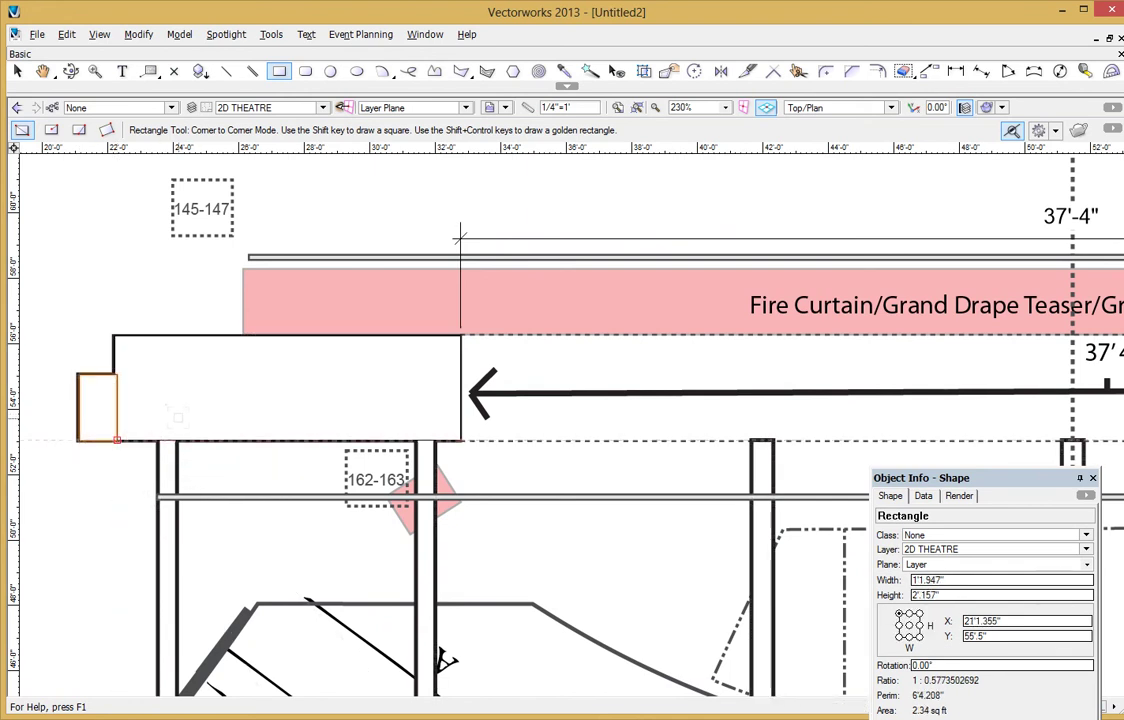
pyautogui.click(158, 417)
pyautogui.click(179, 336)
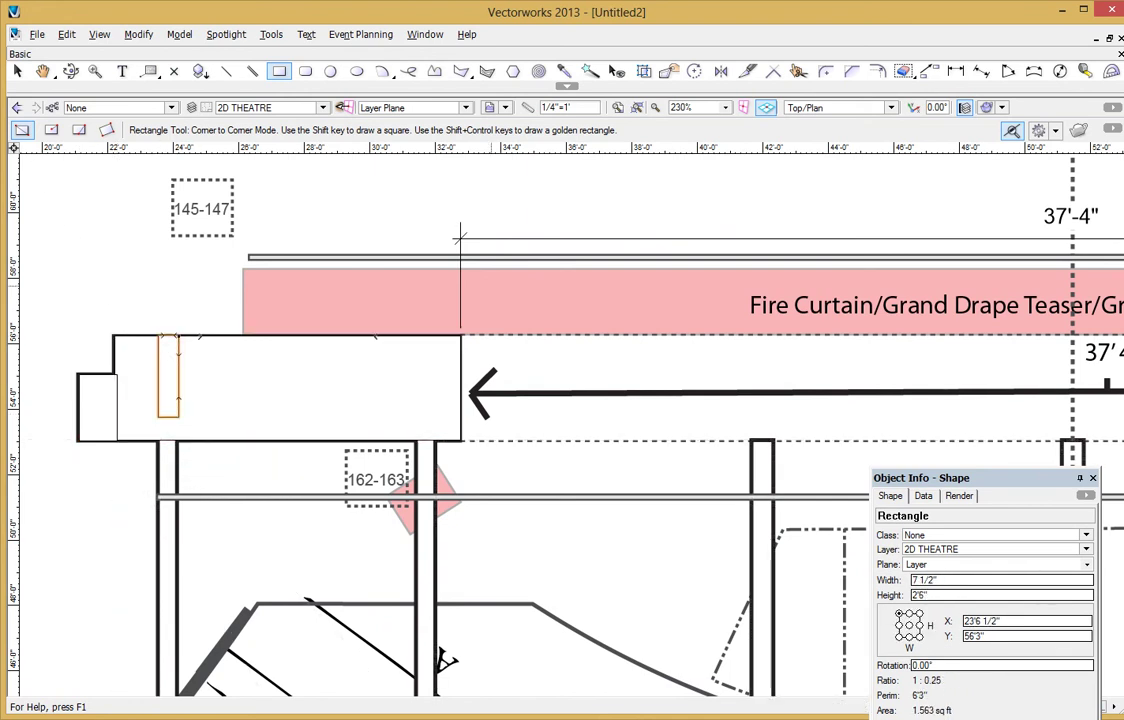
pyautogui.click(489, 73)
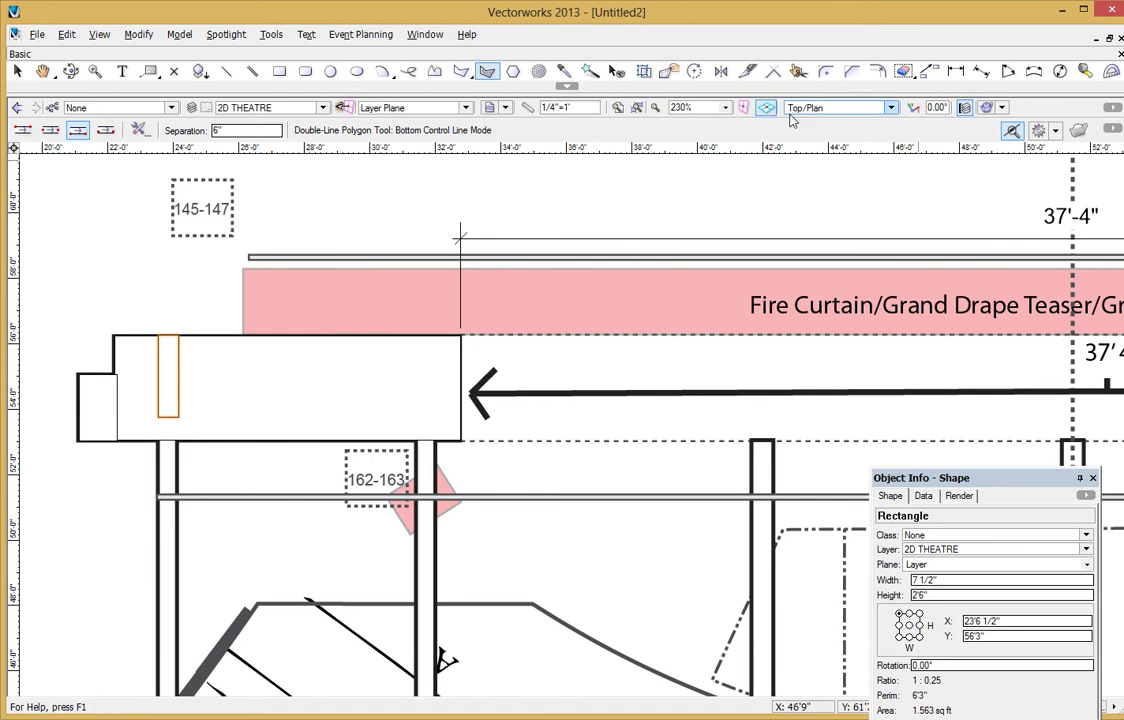
pyautogui.scroll(-3, 460, 238)
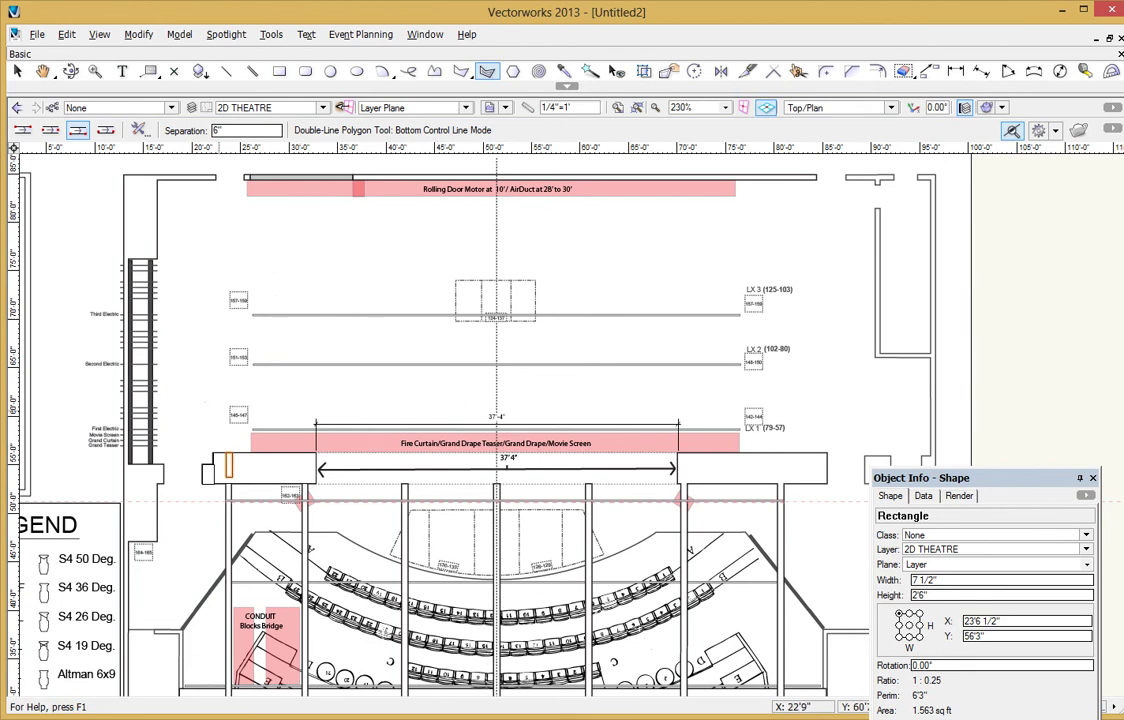
pyautogui.scroll(-2, 221, 416)
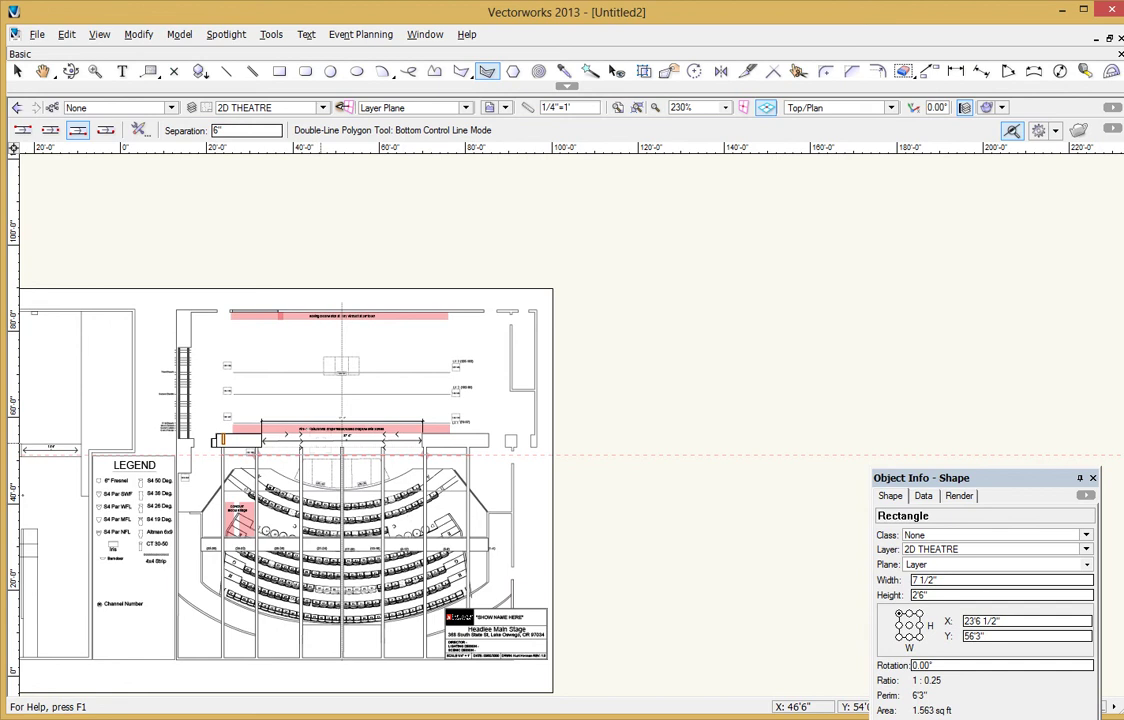
# Scale the narrow rectangle by 33'11.712" to 37'4", making it 8.241" by 2'8.964".
pyautogui.click(138, 34)
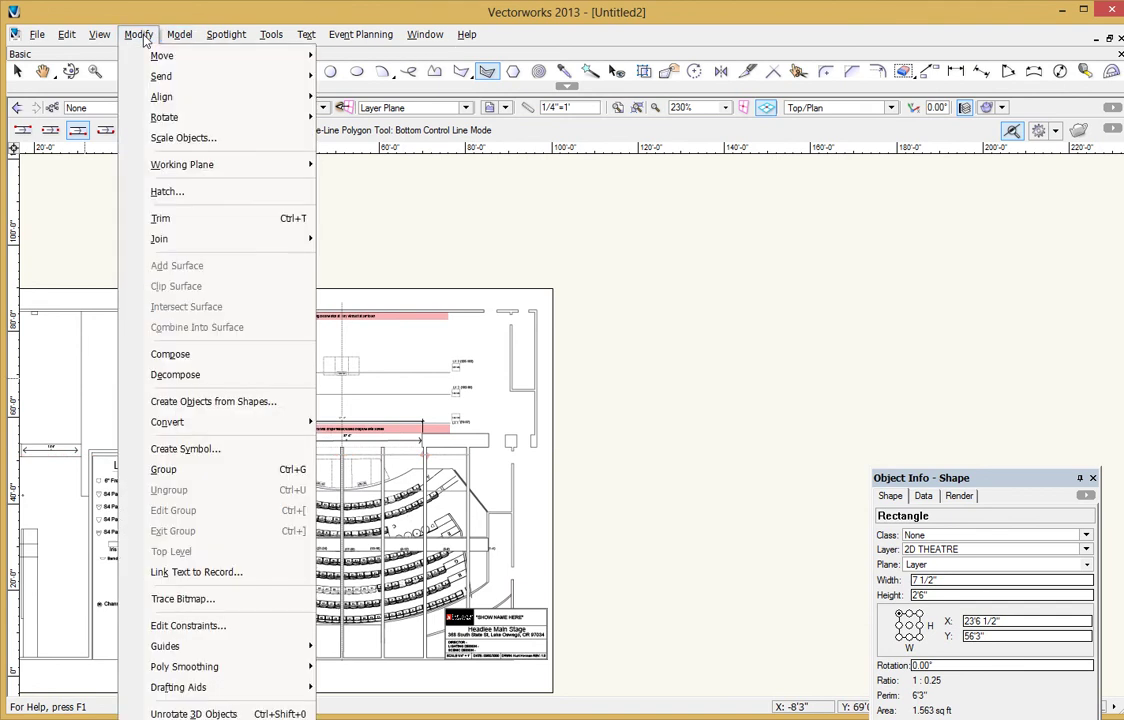
pyautogui.click(160, 138)
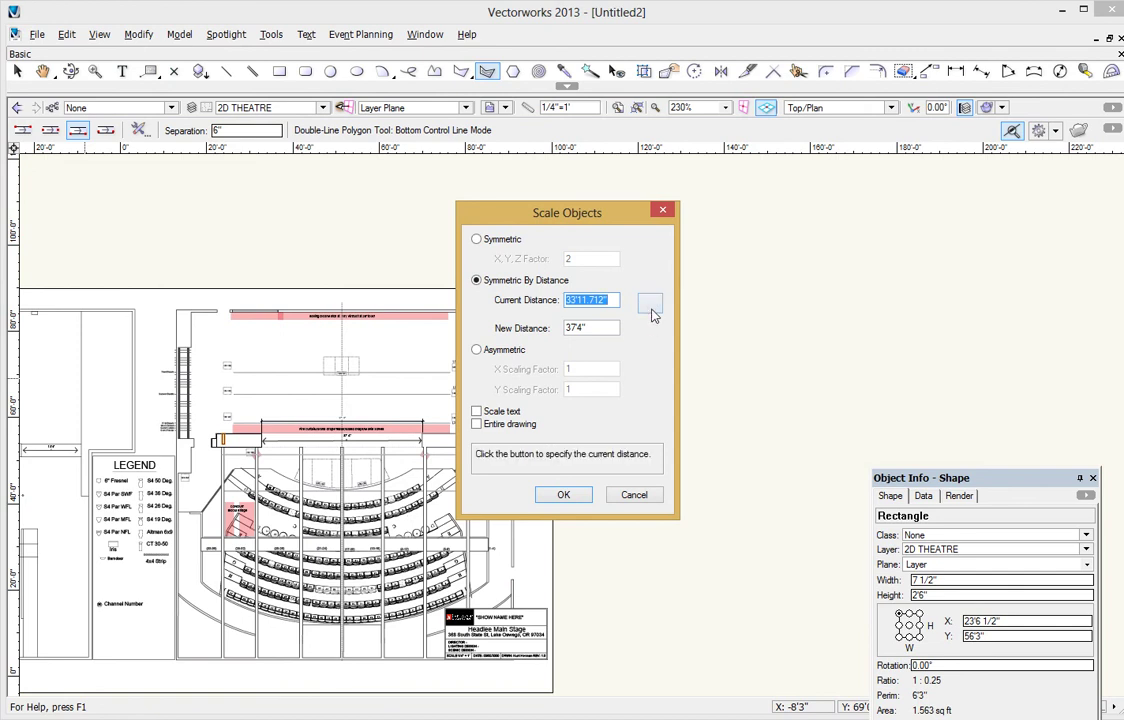
pyautogui.click(578, 495)
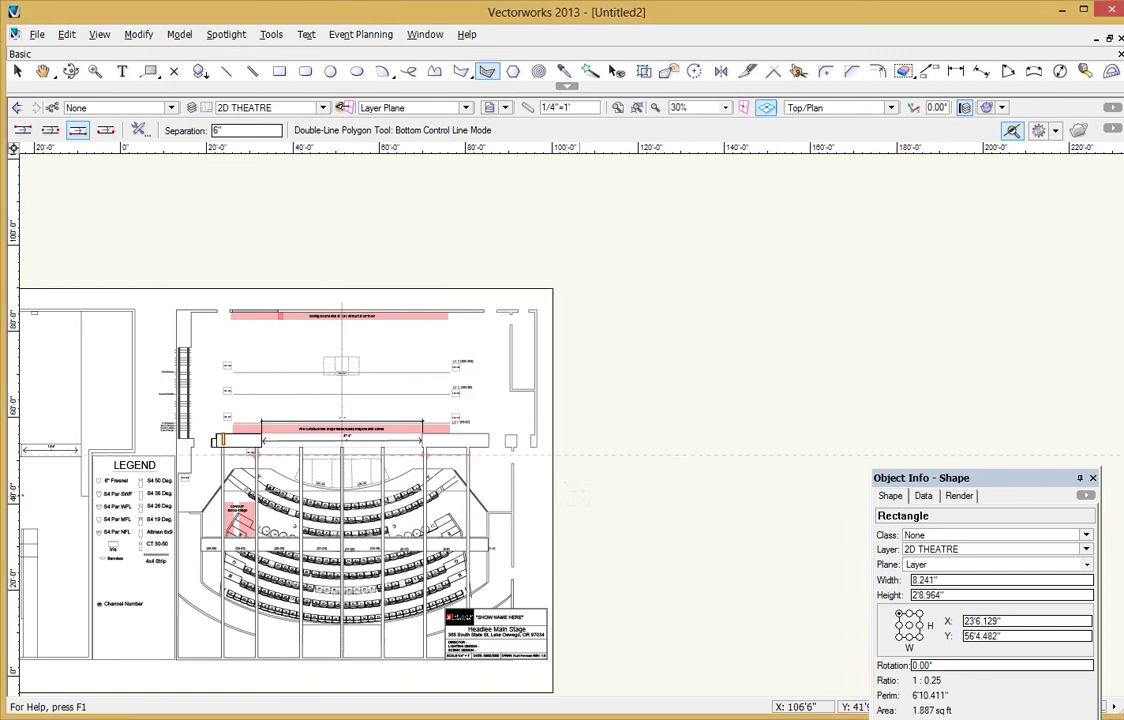